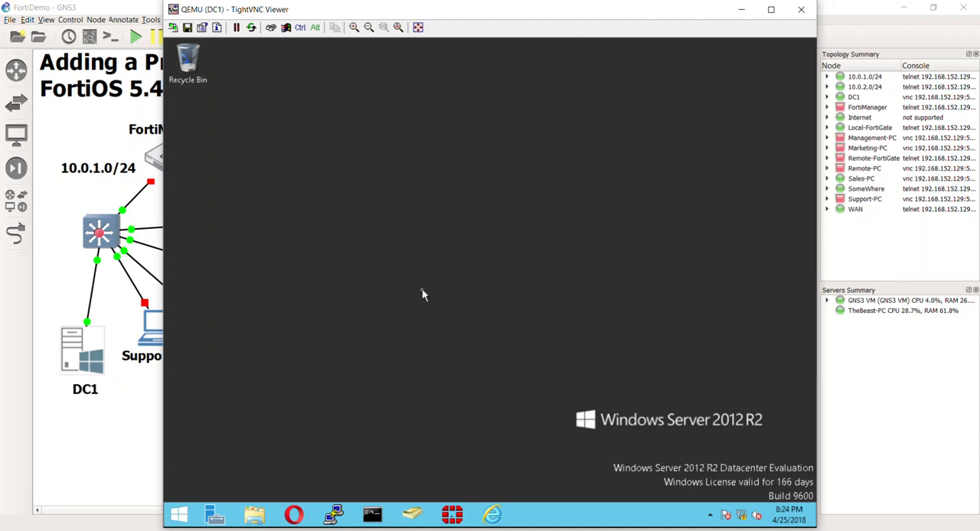
Open Server Manager on DC1, maximize it, and launch the DNS management console.
left_click(220, 515)
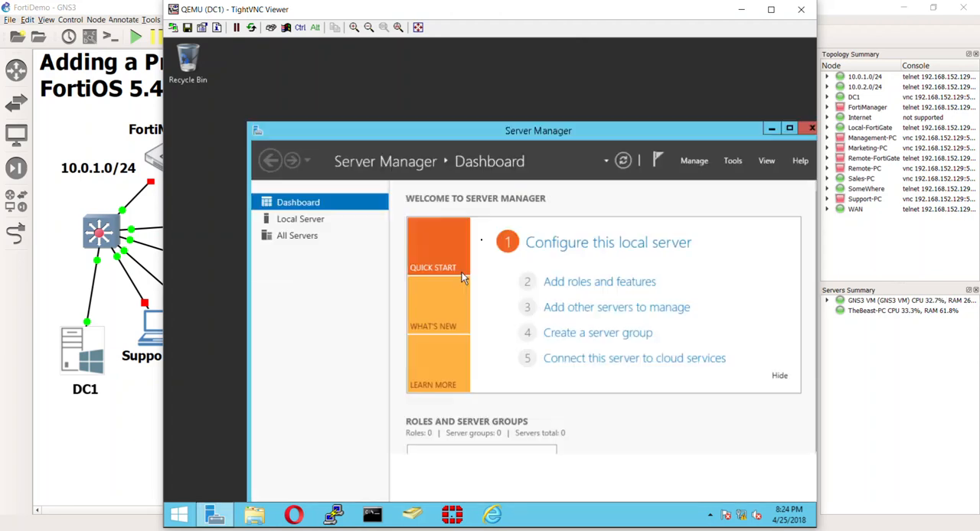
double_click(510, 135)
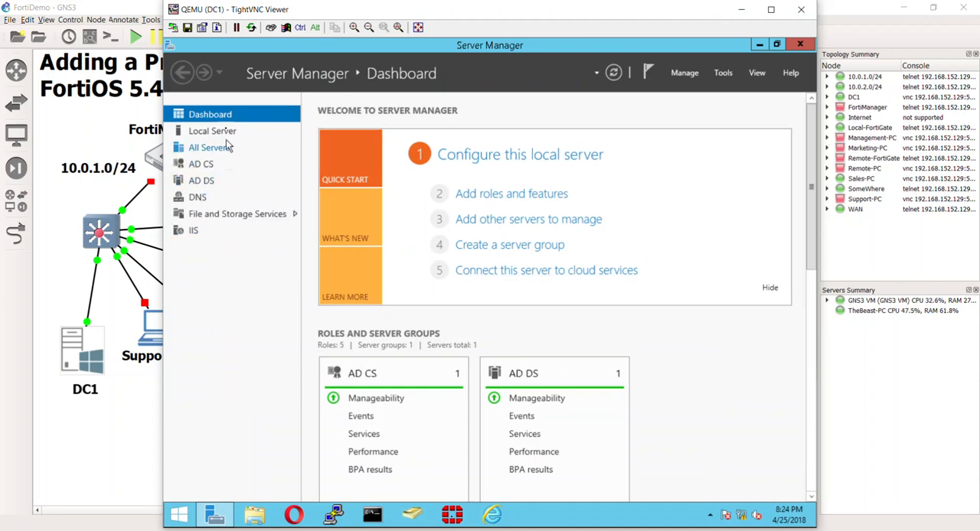
left_click(723, 76)
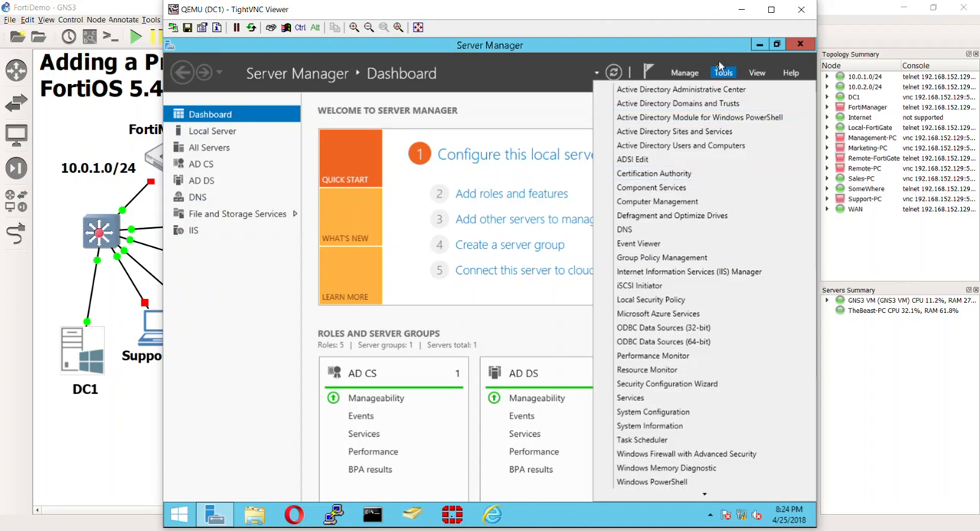
left_click(681, 230)
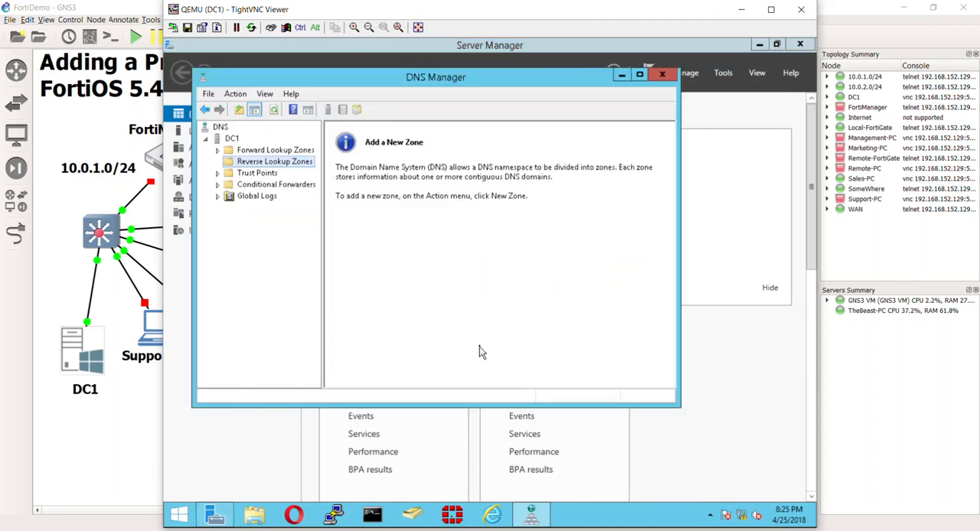
Display the records of the itninja.lab forward lookup zone and widen the window to show the full Timestamp column.
left_click(300, 150)
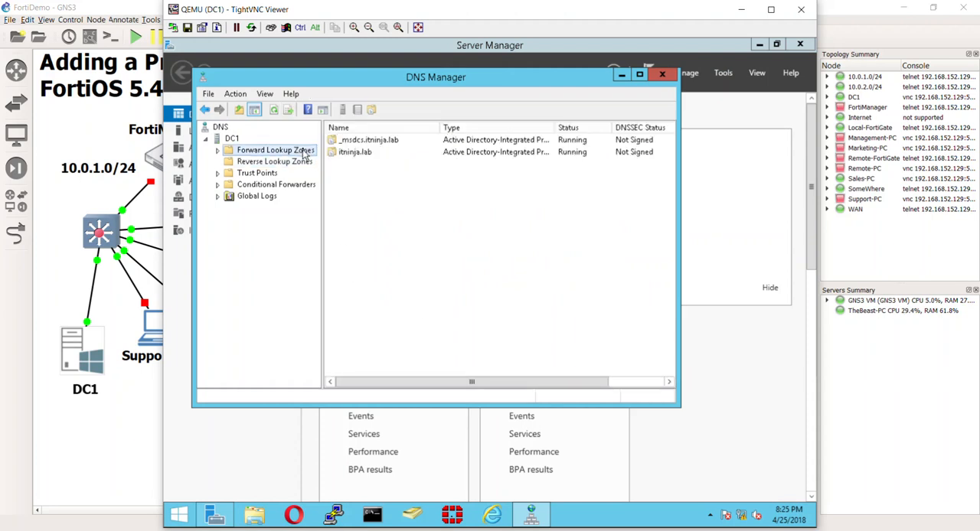
double_click(356, 152)
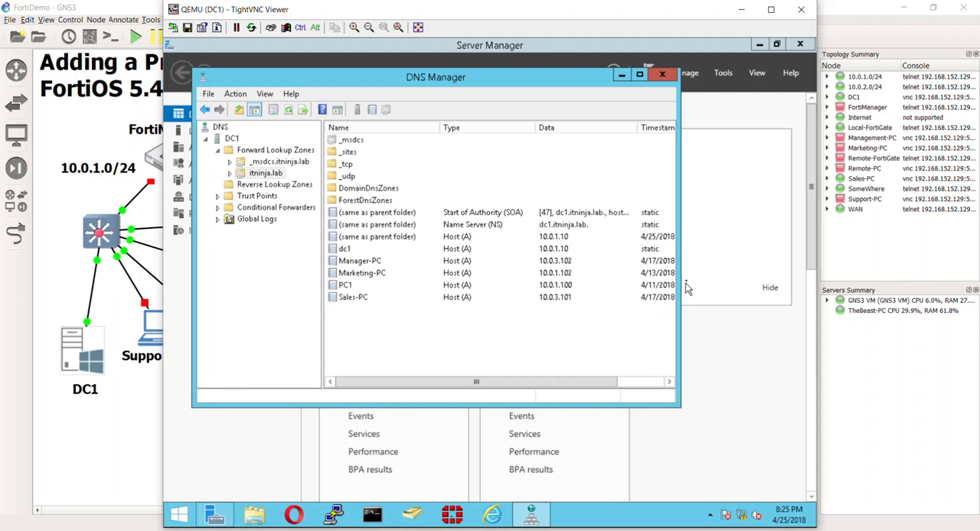
left_click_drag(678, 281, 741, 286)
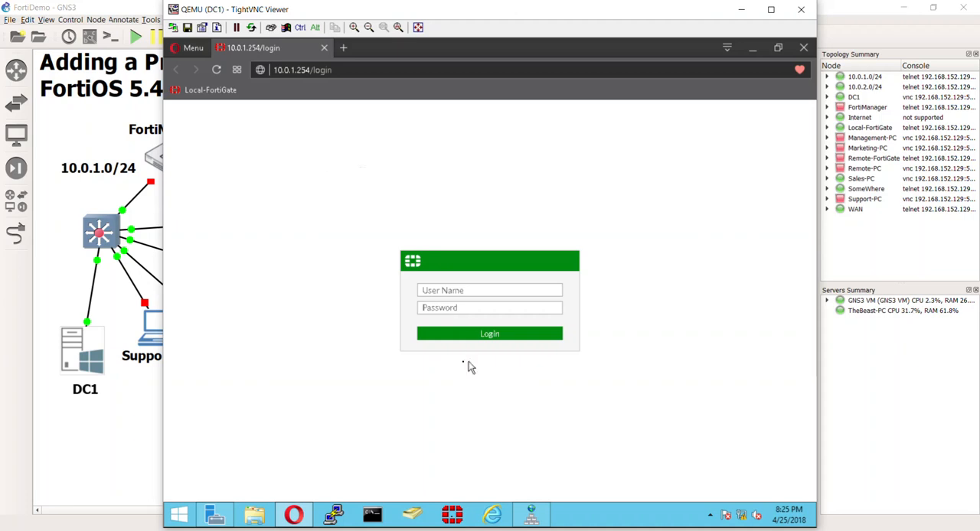
Bring DNS Manager back to the front and check the Reverse Lookup Zones folder alongside the itninja.lab zone.
left_click(533, 513)
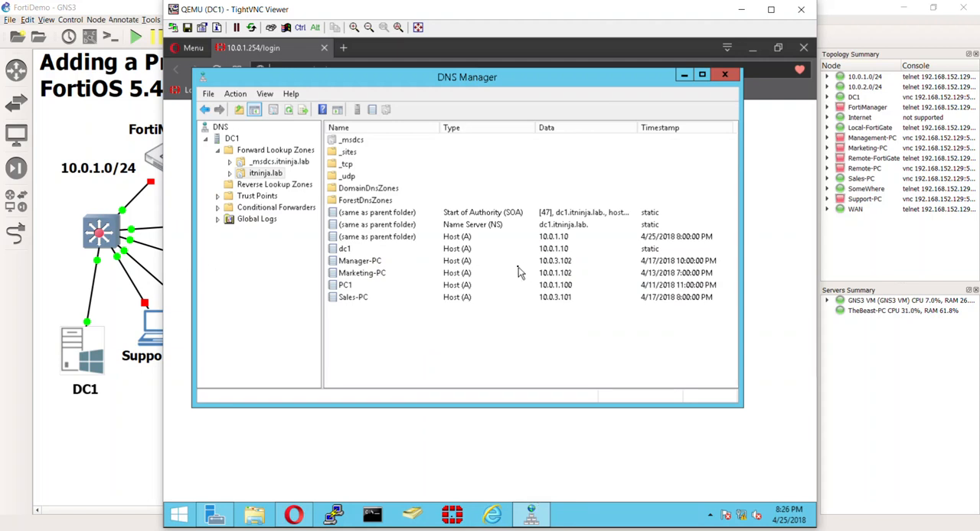
left_click(273, 186)
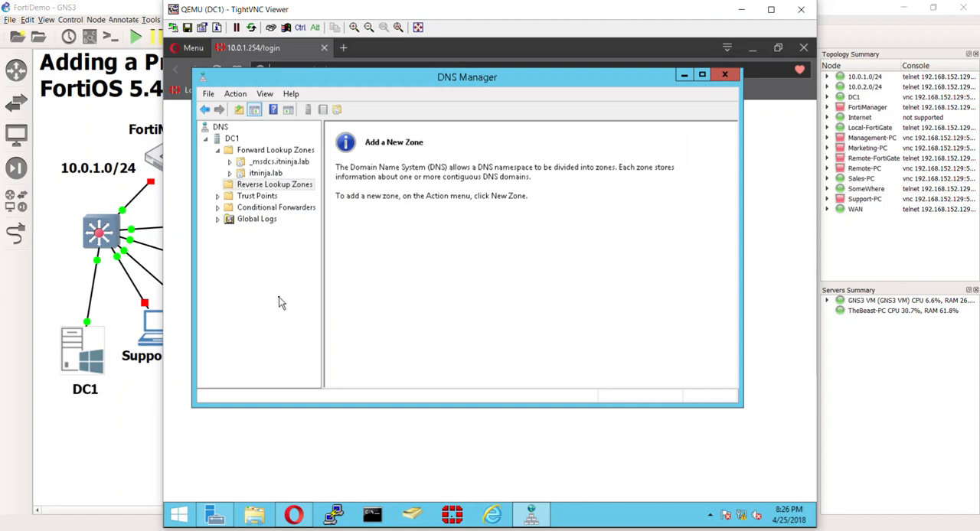
left_click(264, 172)
left_click(268, 185)
left_click(264, 186)
Start a new reverse lookup zone as a primary zone stored in Active Directory, replicated to all domain-controller DNS servers in itninja.lab.
right_click(278, 190)
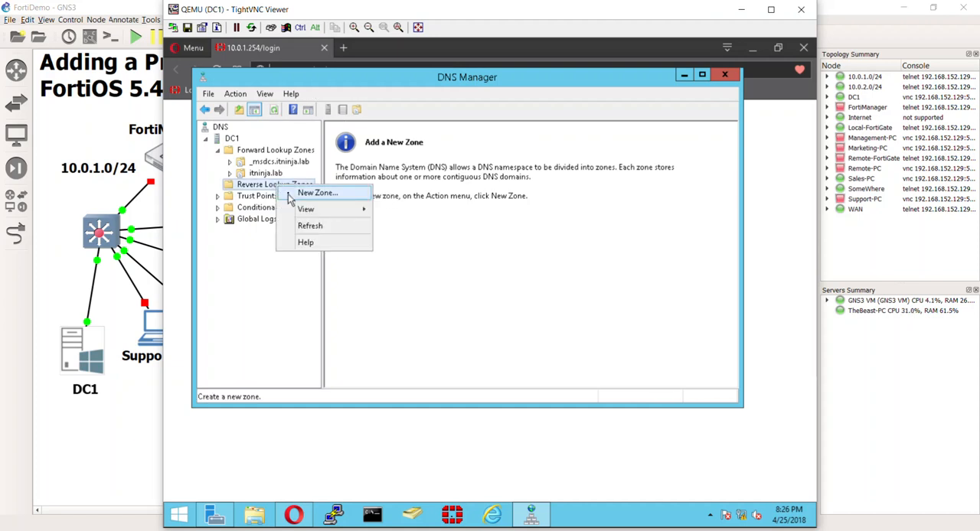
left_click(290, 198)
left_click_drag(400, 93, 467, 111)
left_click(512, 334)
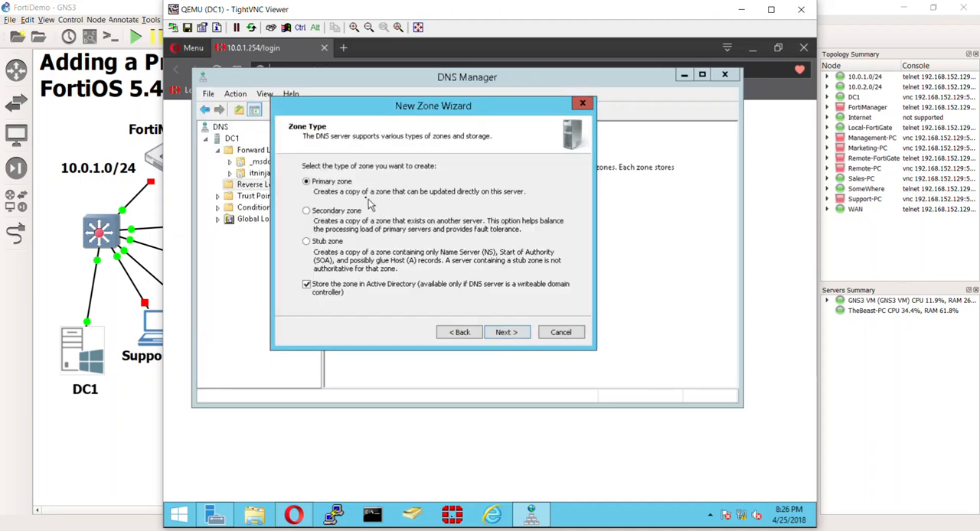
left_click(506, 335)
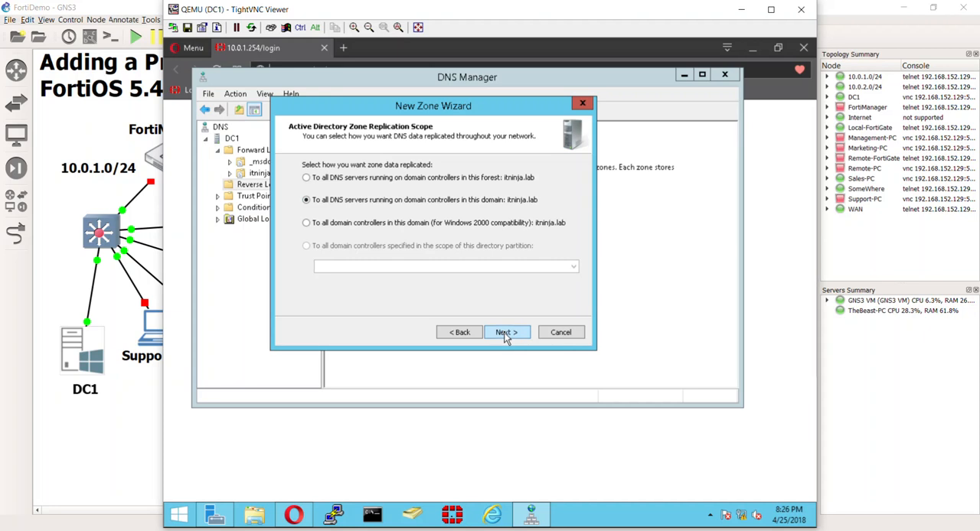
left_click(461, 334)
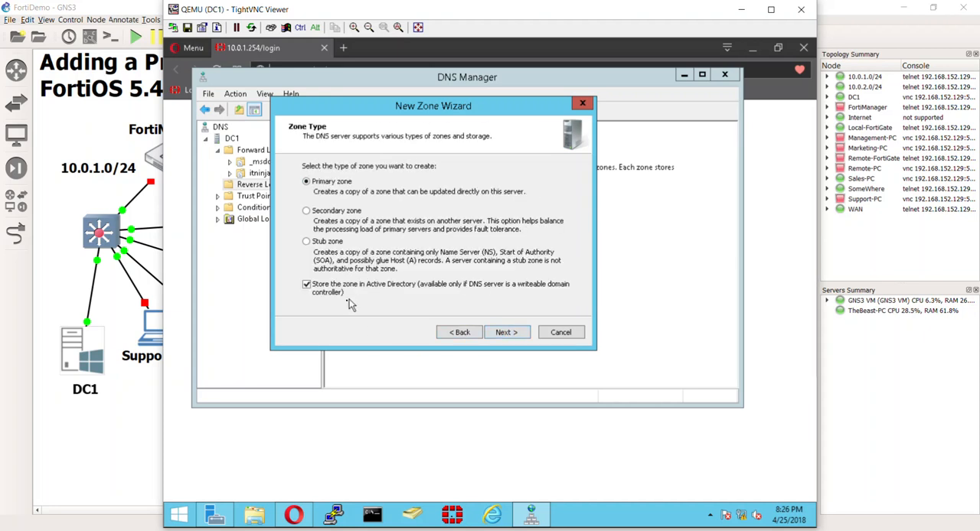
left_click(503, 333)
left_click(503, 334)
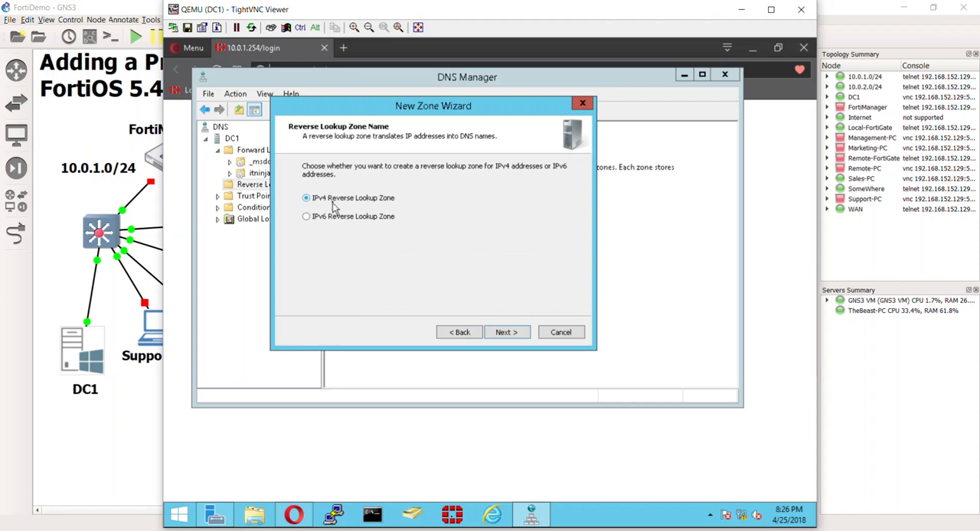
Create the zone as an IPv4 reverse lookup zone with network ID 10.0.1, allowing only secure dynamic updates.
left_click(503, 333)
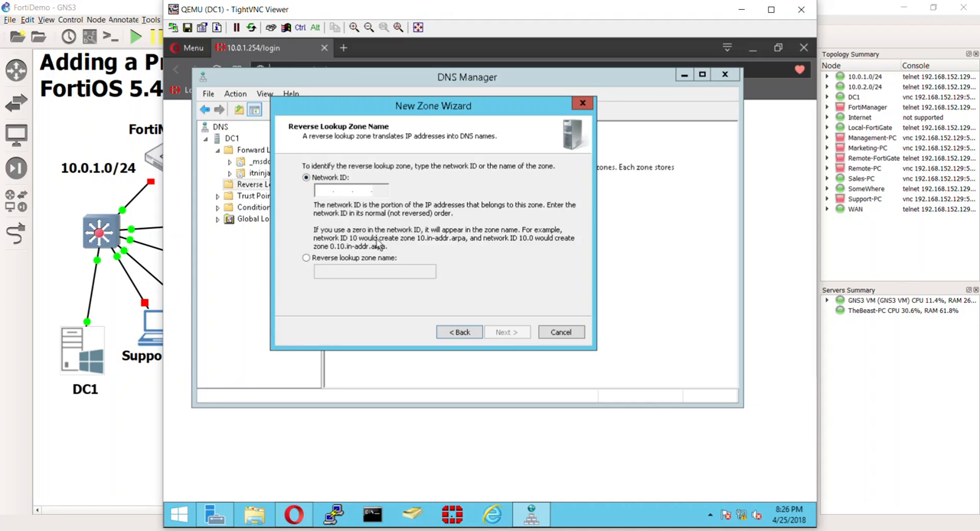
type("10 .")
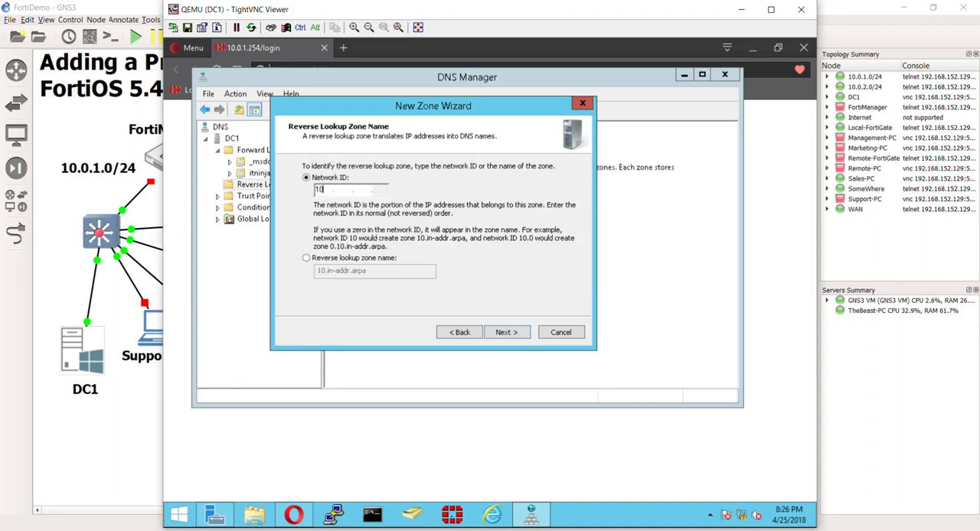
type("0 .1")
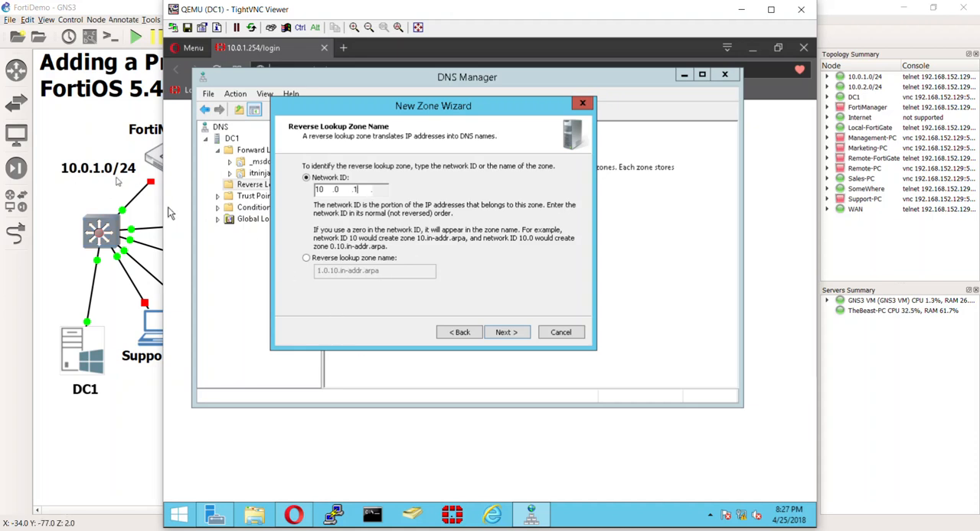
left_click(503, 335)
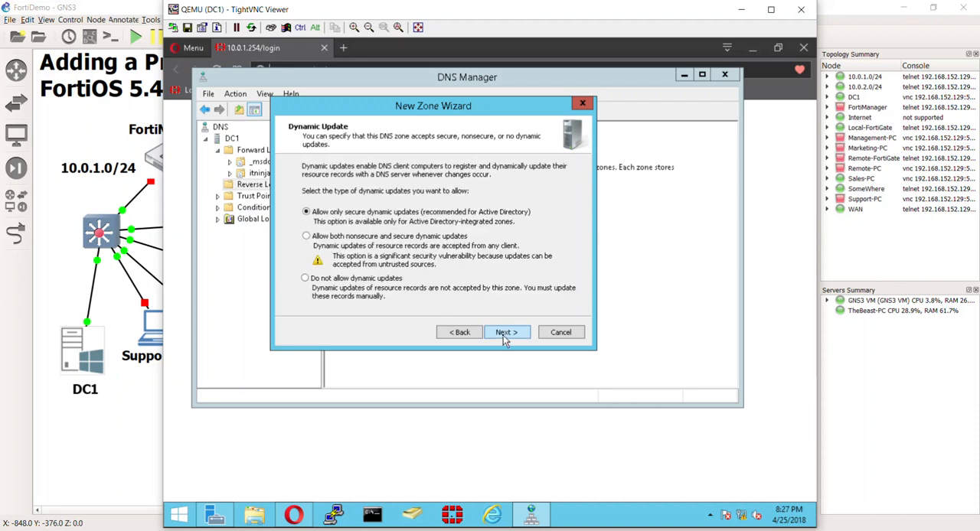
left_click(503, 336)
left_click(503, 336)
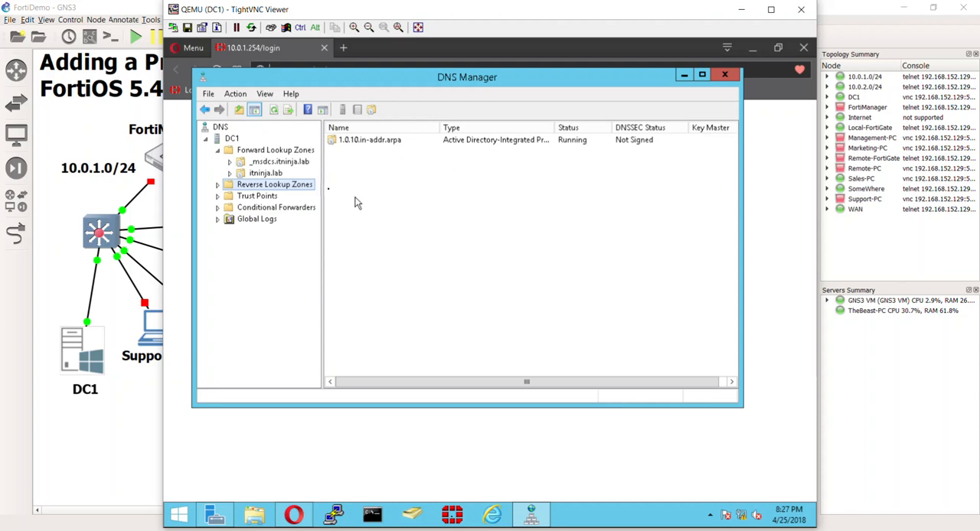
Select the itninja.lab forward lookup zone and reposition the DNS Manager window to reveal the browser's address bar.
left_click(263, 173)
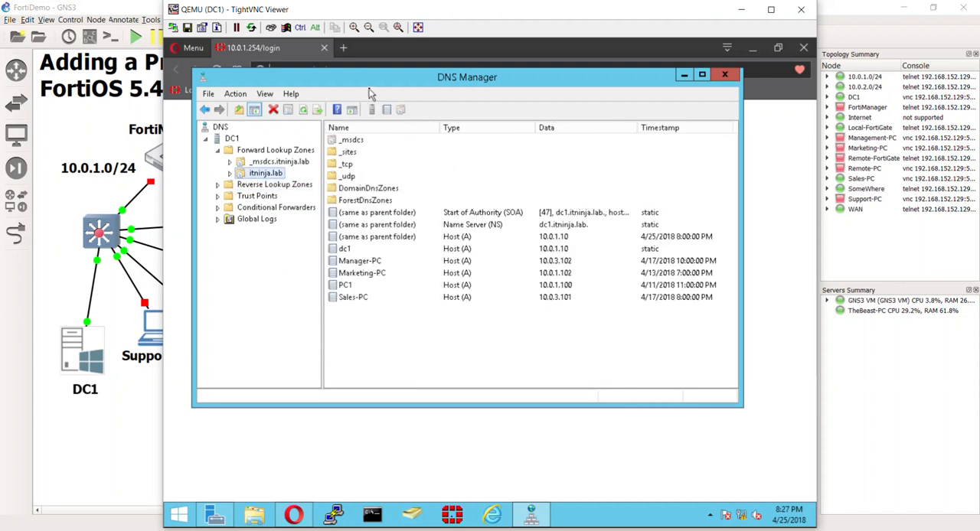
left_click_drag(375, 87, 407, 75)
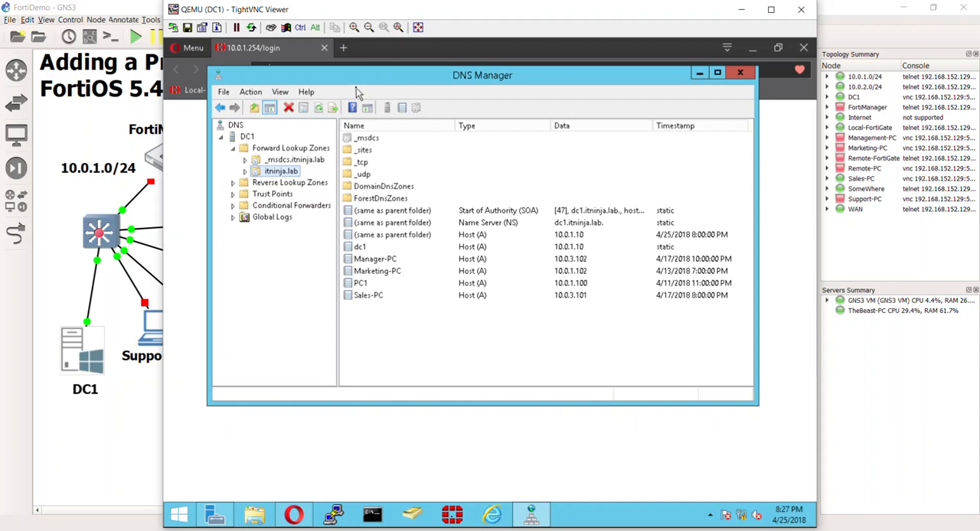
left_click_drag(344, 86, 346, 132)
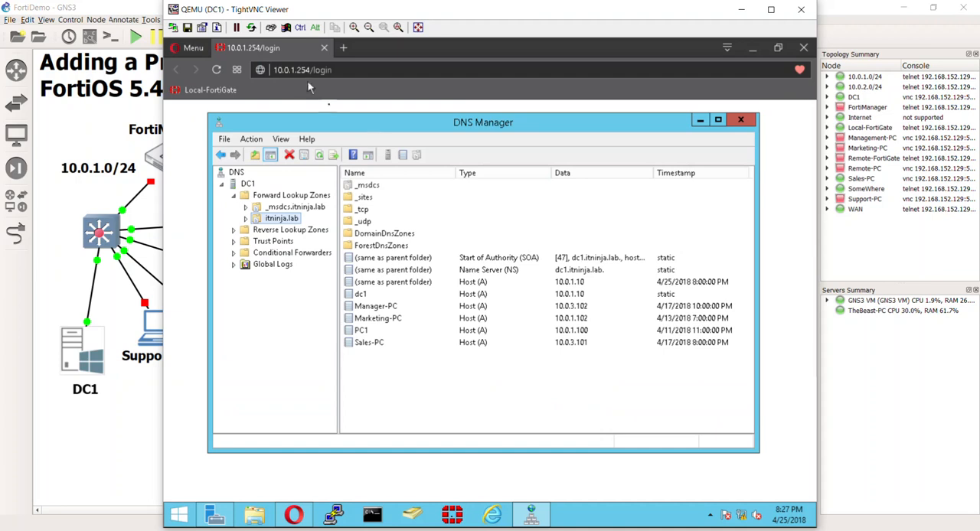
left_click_drag(373, 127, 354, 104)
Add a host record named FW1 with IP address 10.0.1.254 and an associated pointer (PTR) record to the itninja.lab zone.
right_click(388, 348)
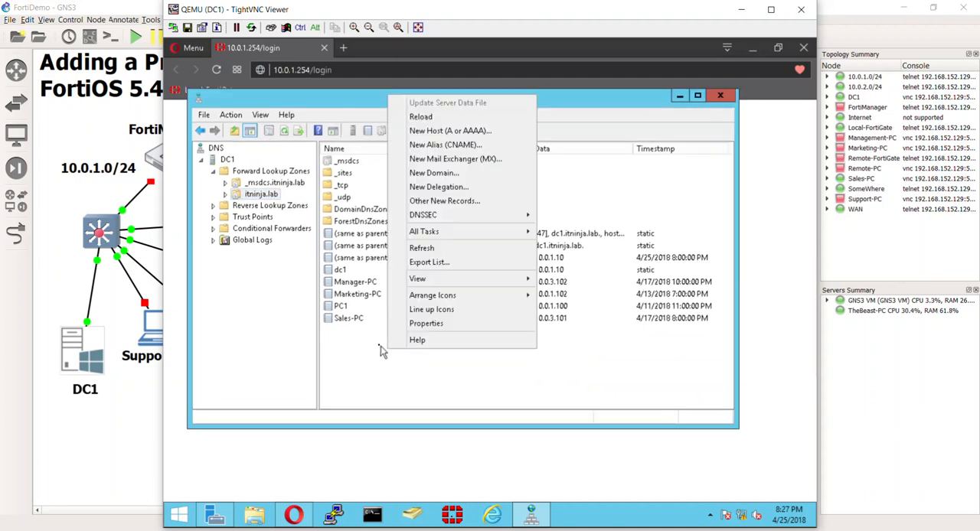
left_click(472, 131)
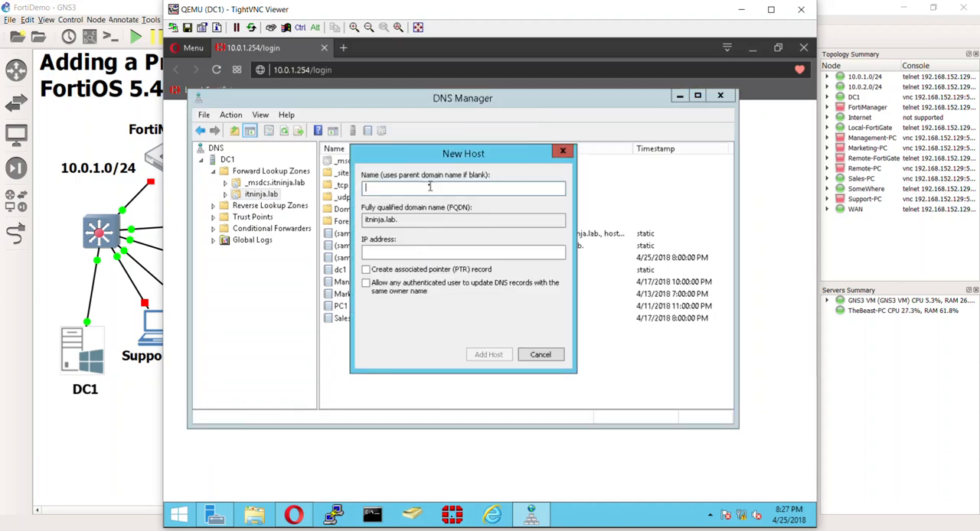
type("FW1")
left_click(417, 253)
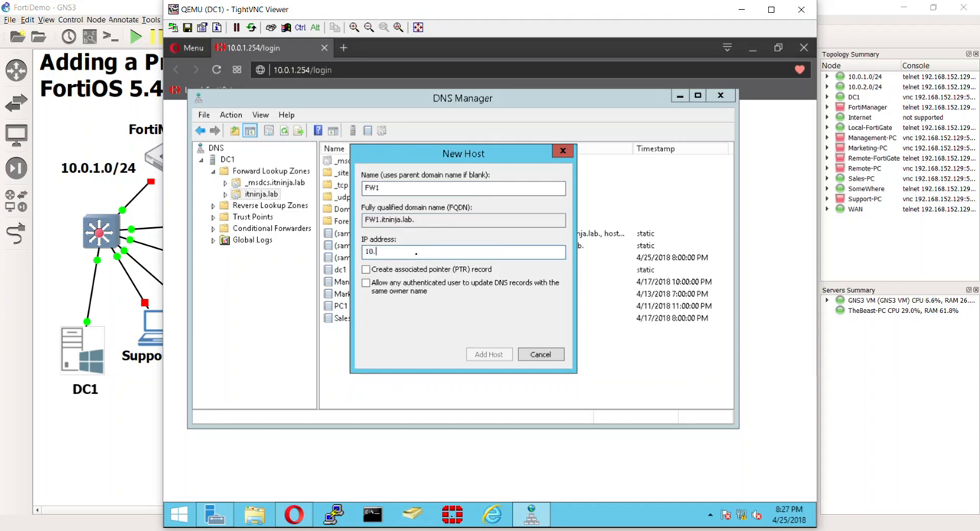
type(".254")
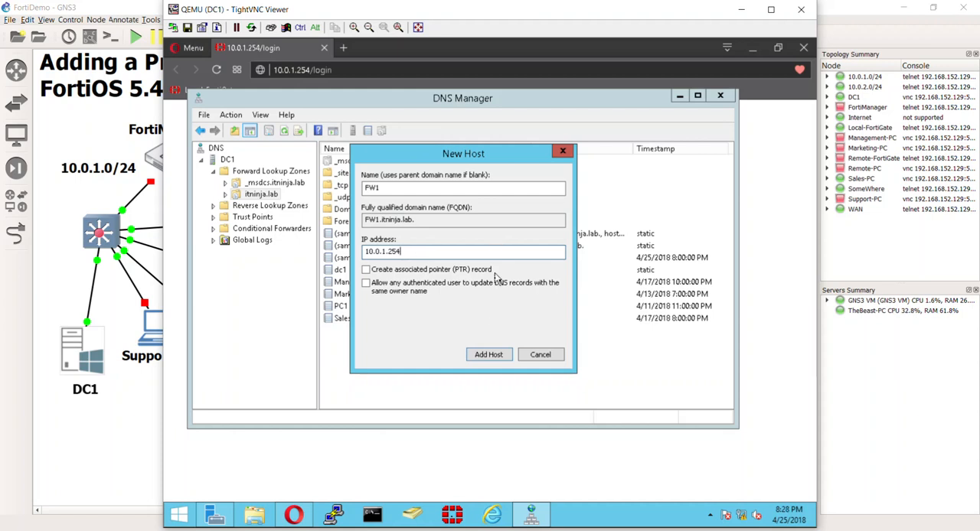
left_click(367, 270)
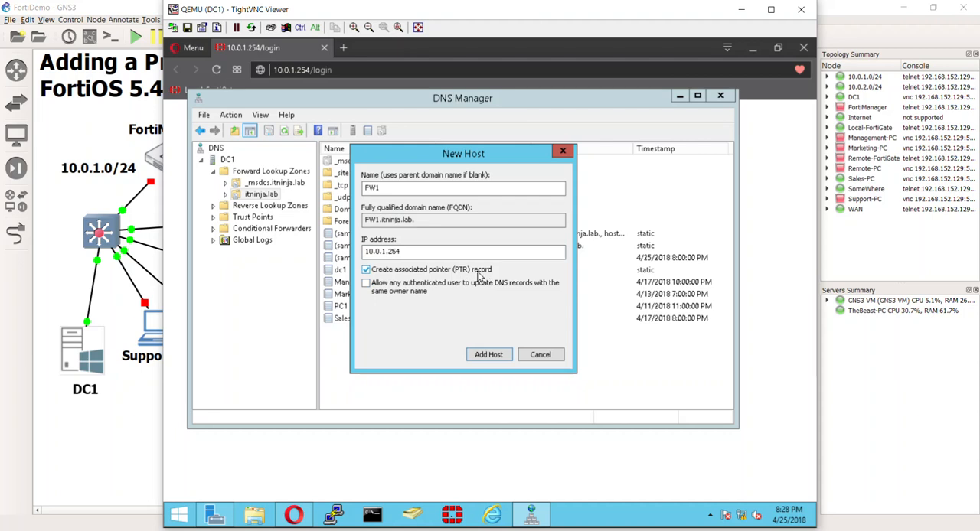
left_click(498, 358)
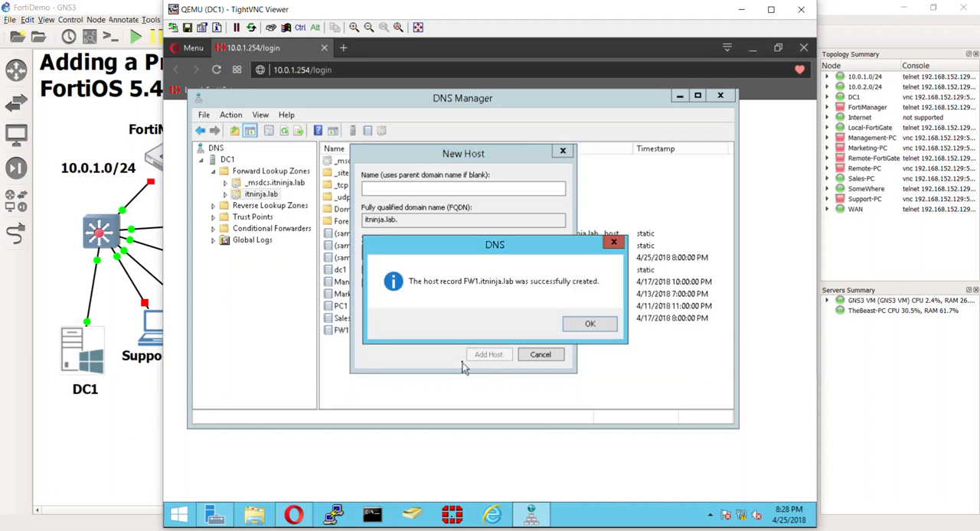
left_click(580, 327)
left_click(545, 357)
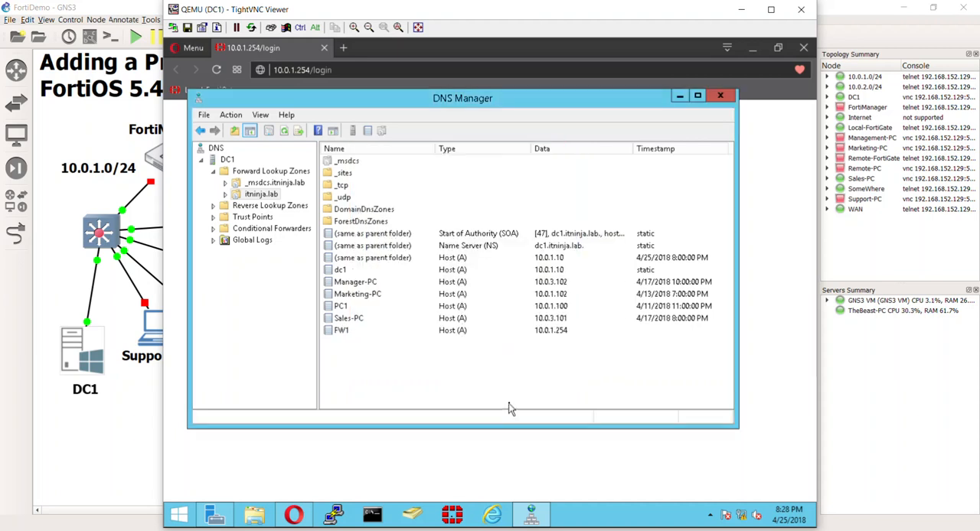
left_click(360, 331)
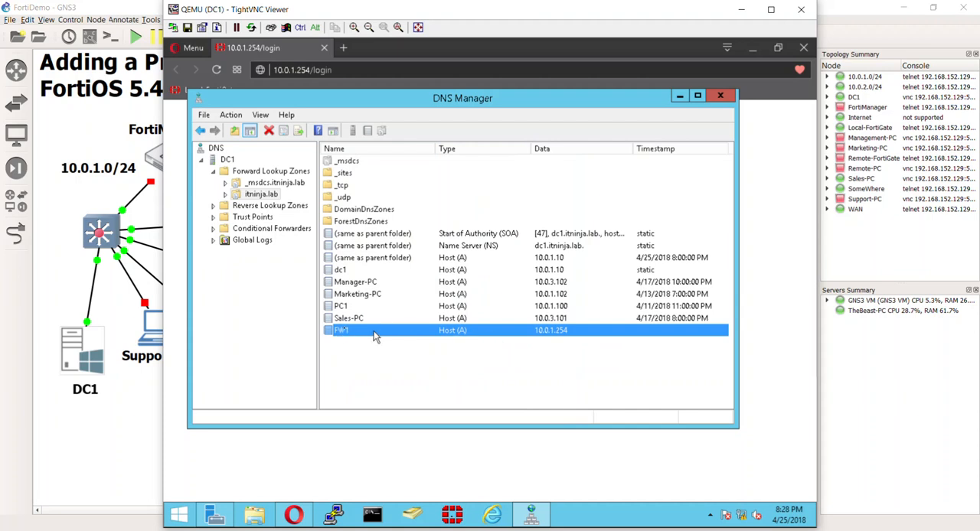
left_click(523, 448)
left_click(391, 71)
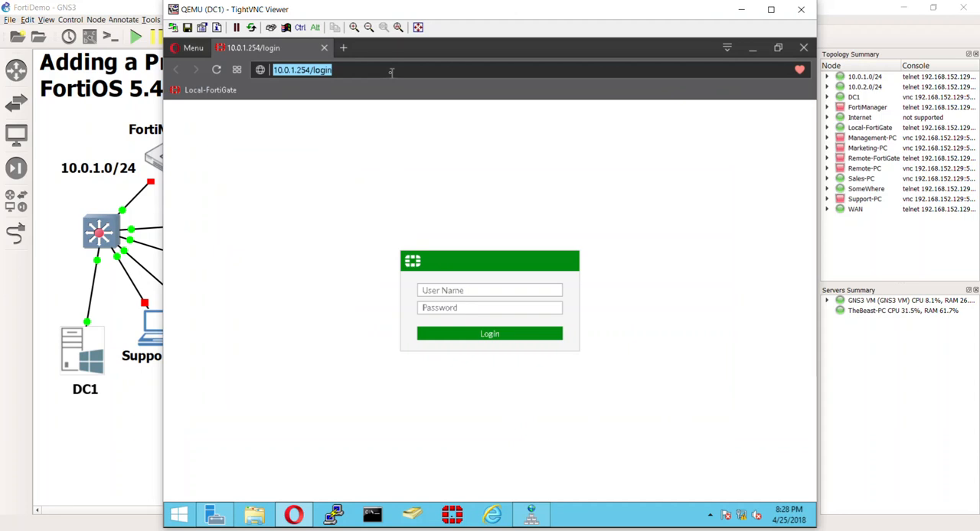
type("fw1.")
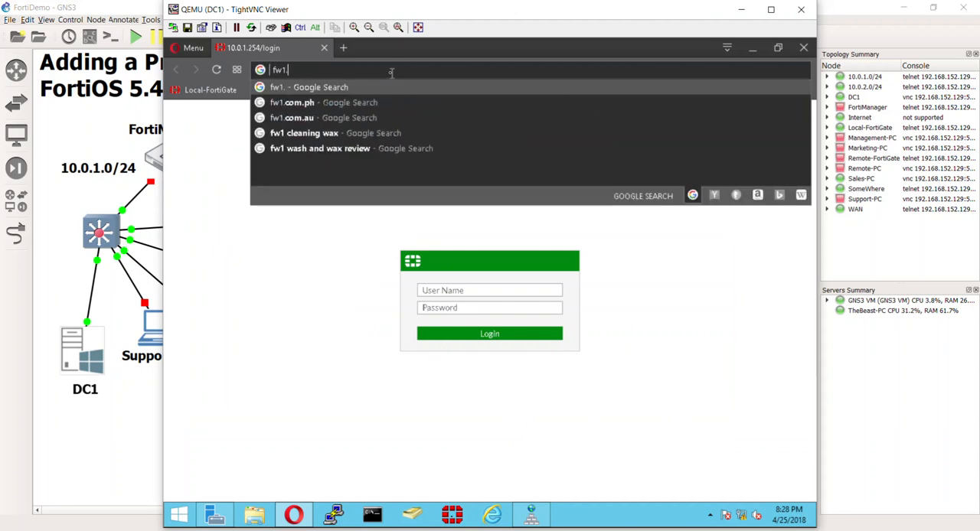
type("itninja.lab")
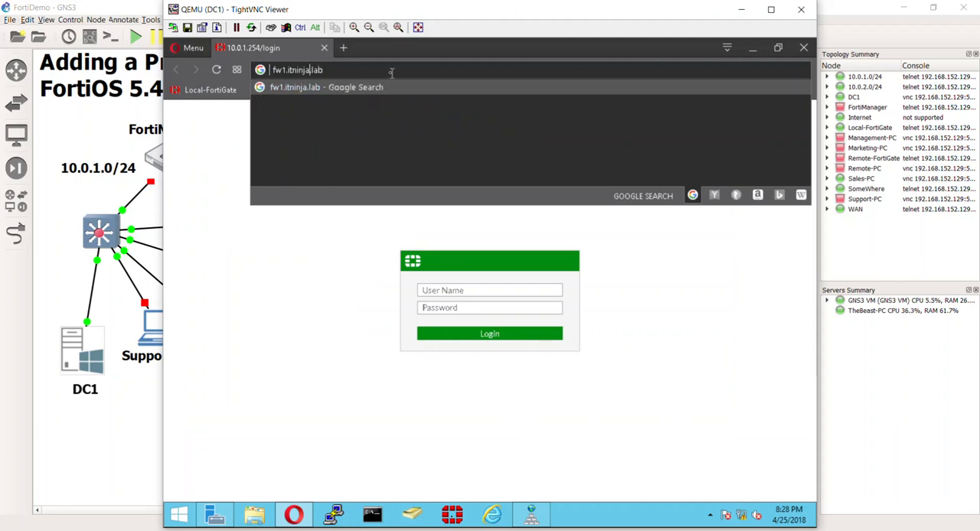
key("Left")
key("Left")
key("Left")
type("https://")
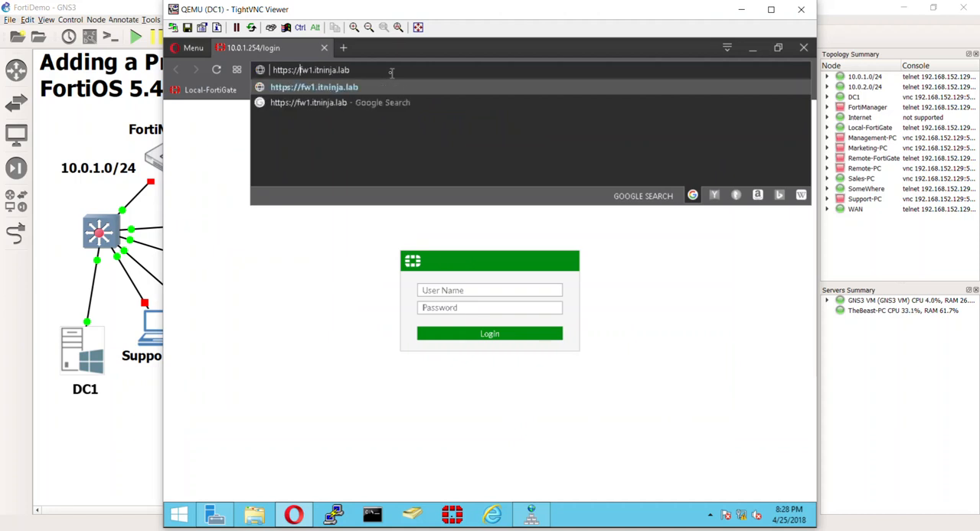
key("Return")
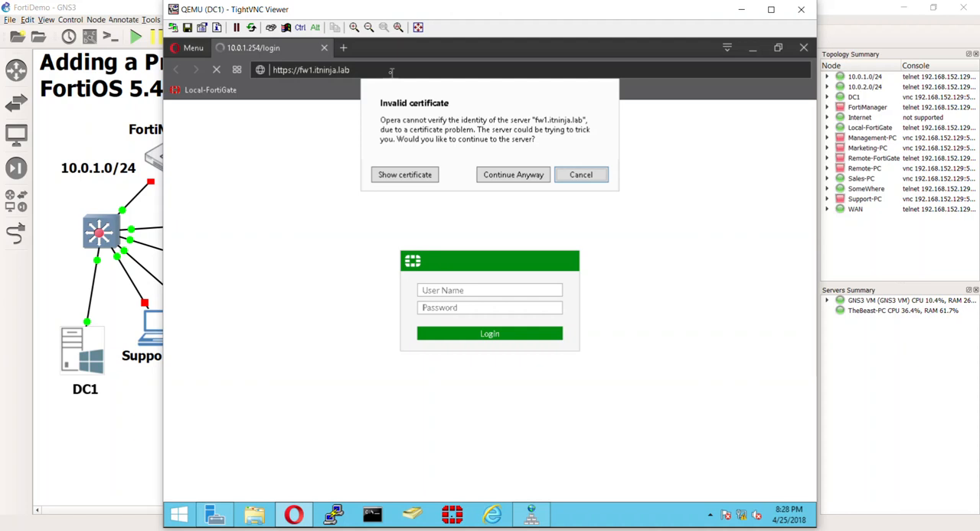
left_click(495, 176)
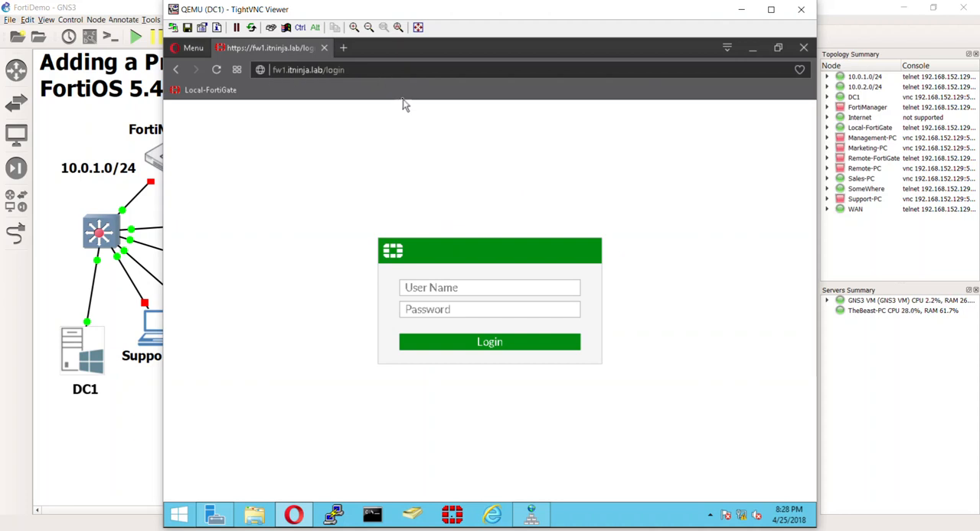
left_click_drag(324, 69, 260, 70)
left_click_drag(305, 10, 371, 18)
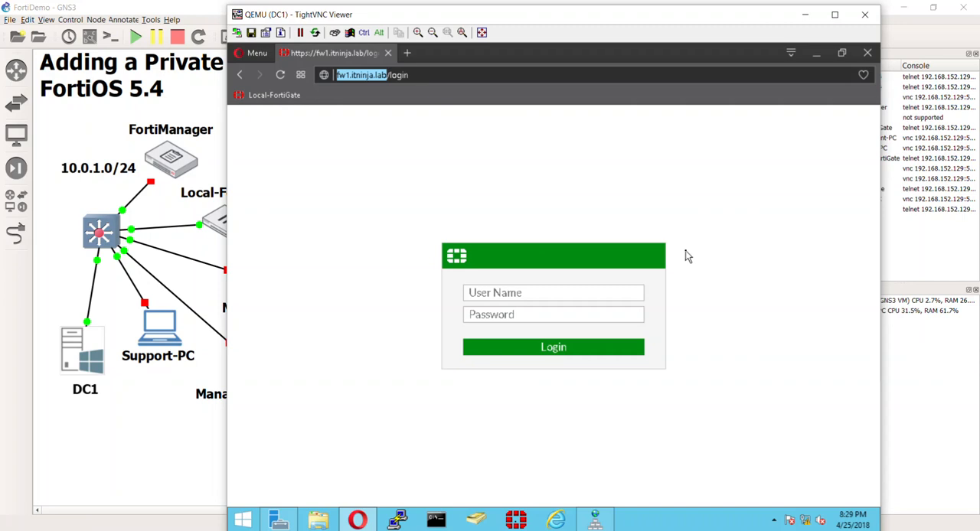
left_click(470, 227)
left_click_drag(347, 14, 321, 0)
left_click_drag(433, 7, 467, 10)
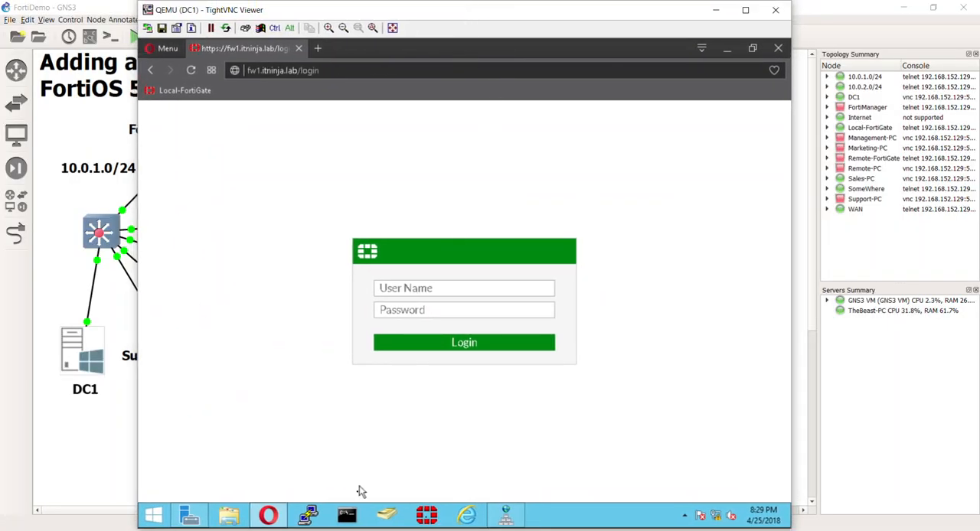
Trace the route to google.com from a Command Prompt on DC1, and close the prompt.
left_click(349, 519)
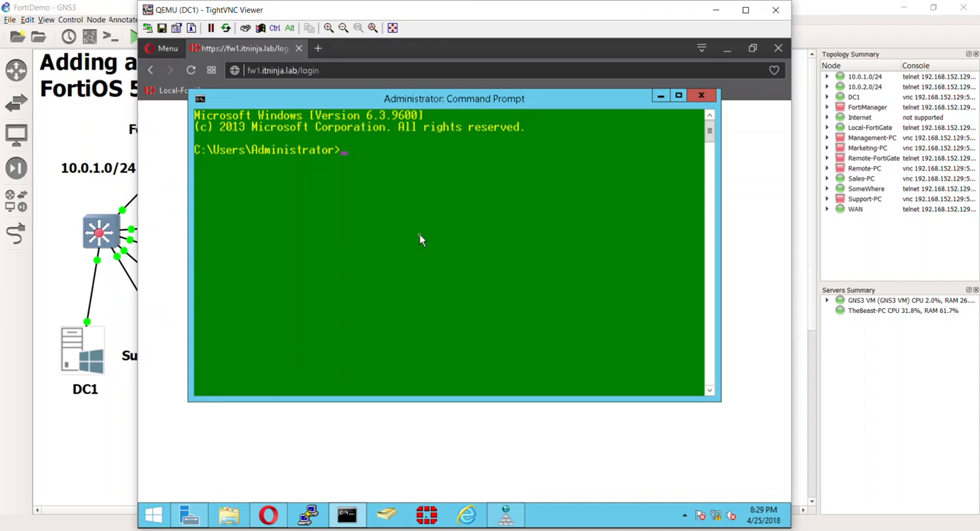
type("tracert google.com")
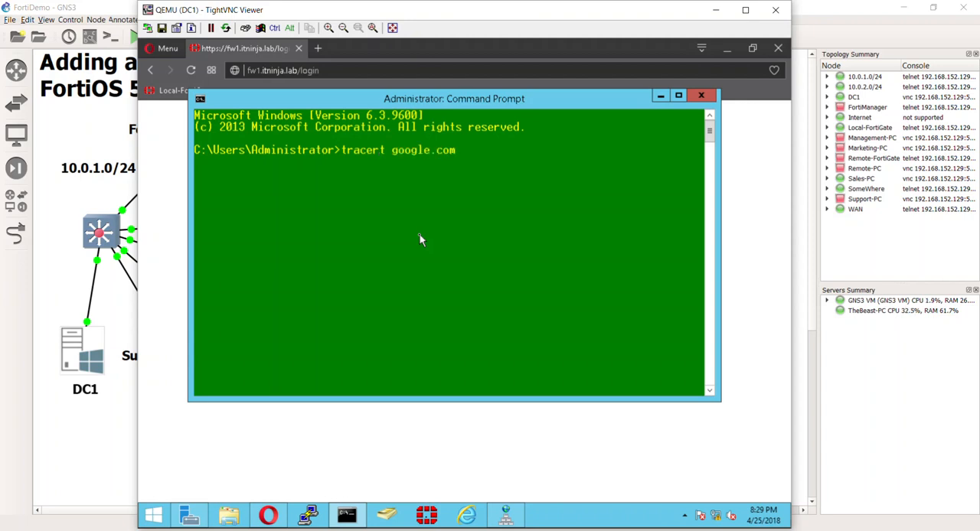
key("Return")
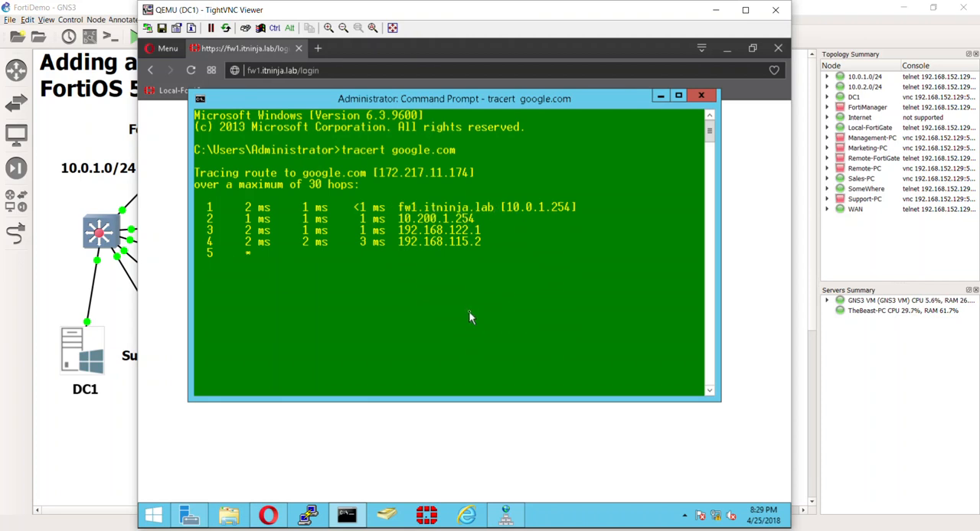
left_click(700, 95)
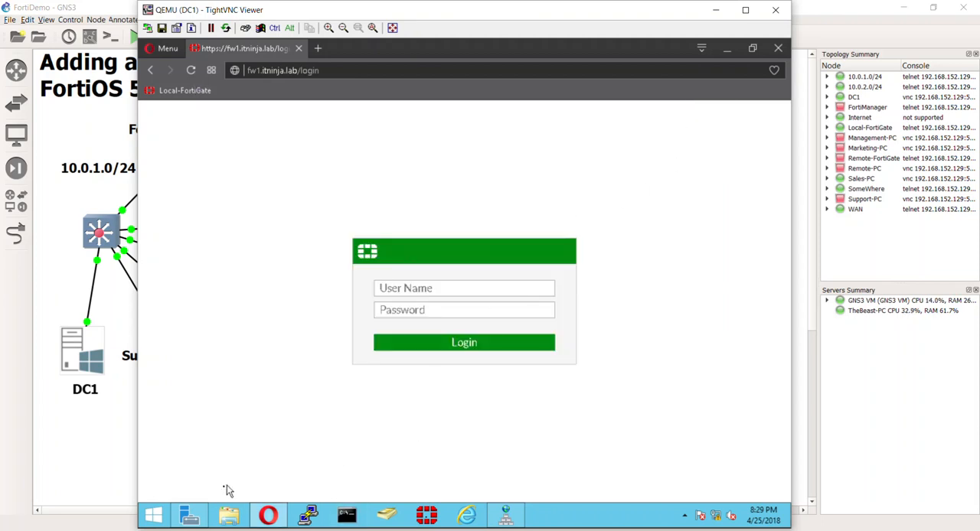
Switch to DNS Manager and reapply the associated pointer (PTR) record update option on the dc1 host record.
left_click(191, 516)
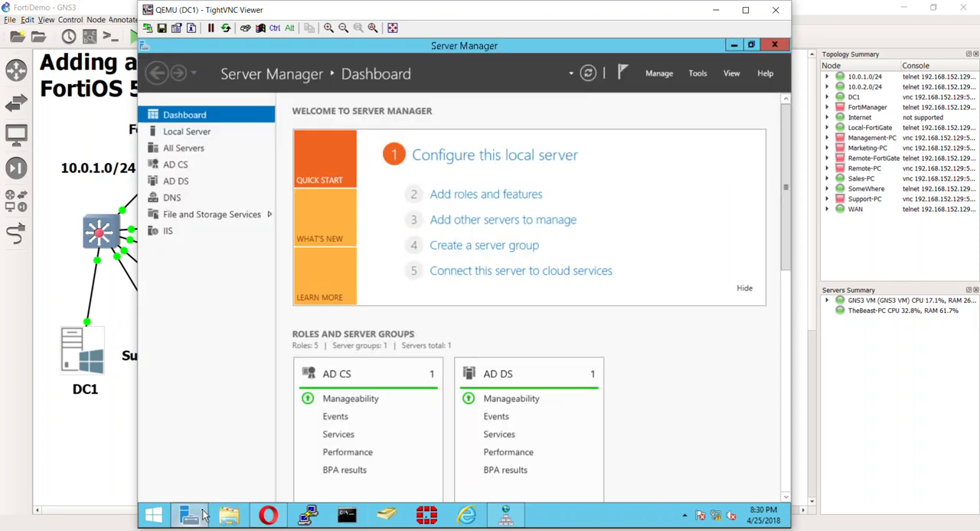
left_click(505, 516)
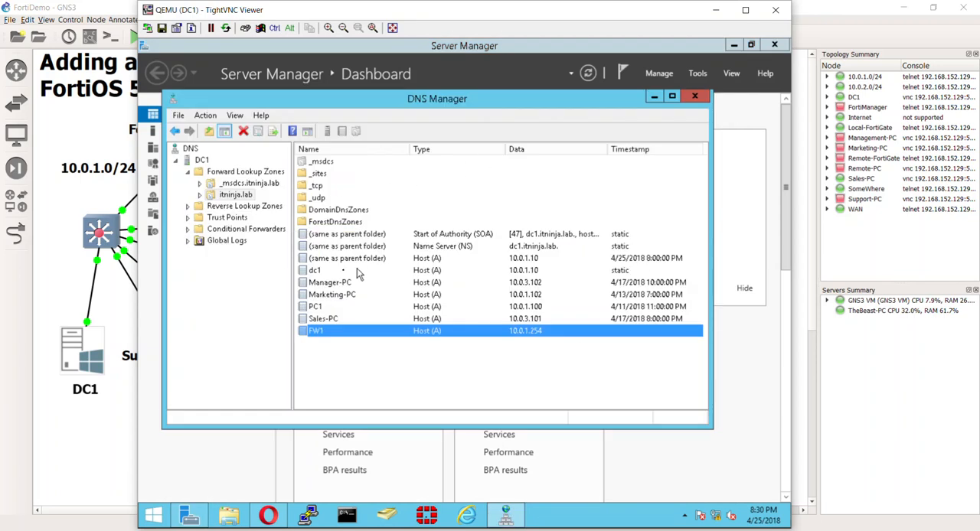
left_click(327, 273)
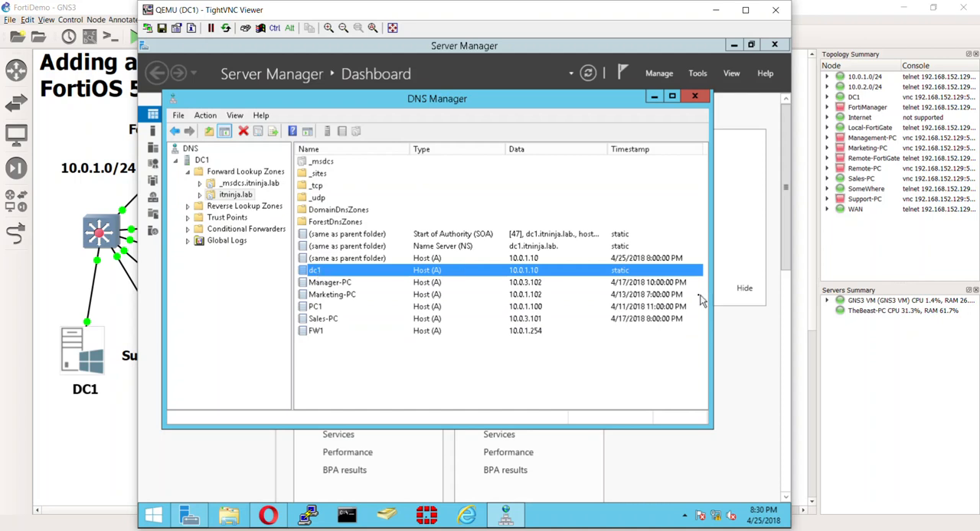
double_click(628, 272)
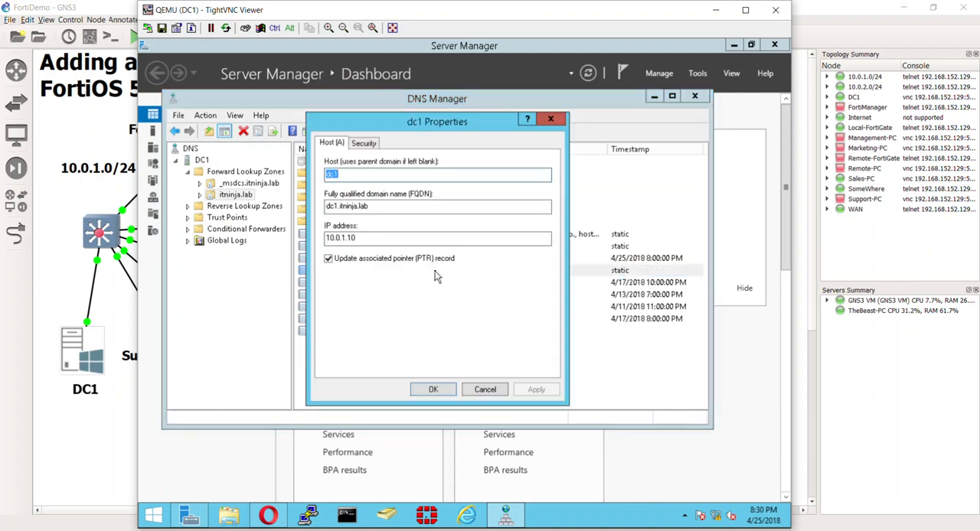
left_click(346, 261)
left_click(329, 260)
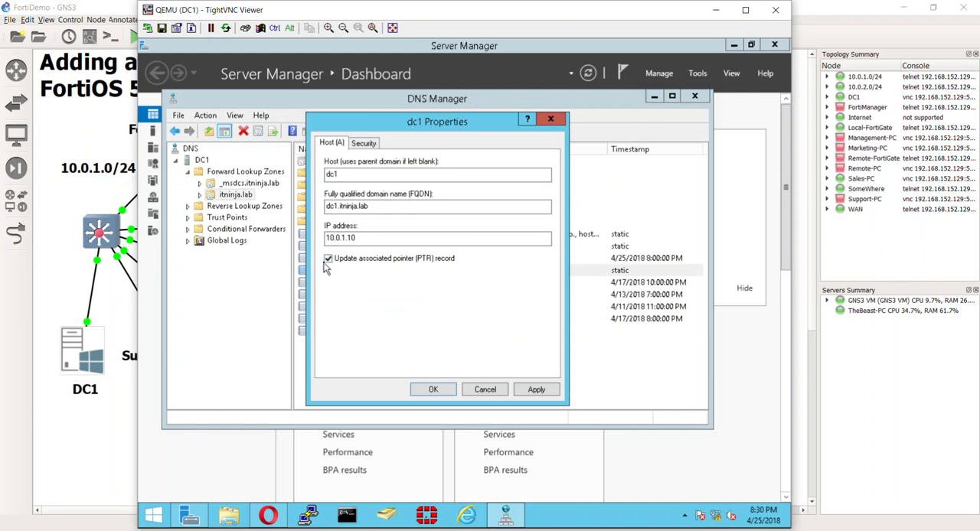
left_click(433, 390)
left_click(398, 364)
Open the 1.0.10.in-addr.arpa reverse lookup zone and check its pointer record for dc1.
left_click(223, 207)
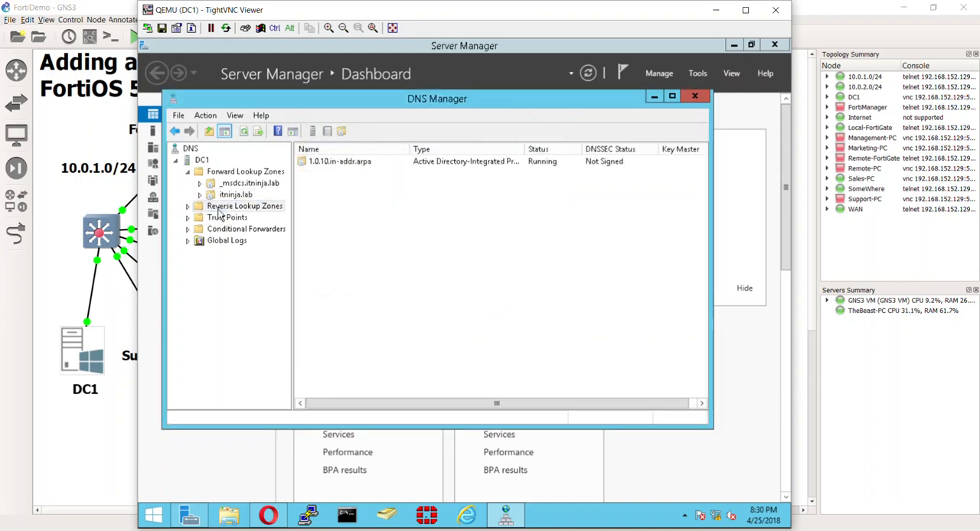
double_click(331, 162)
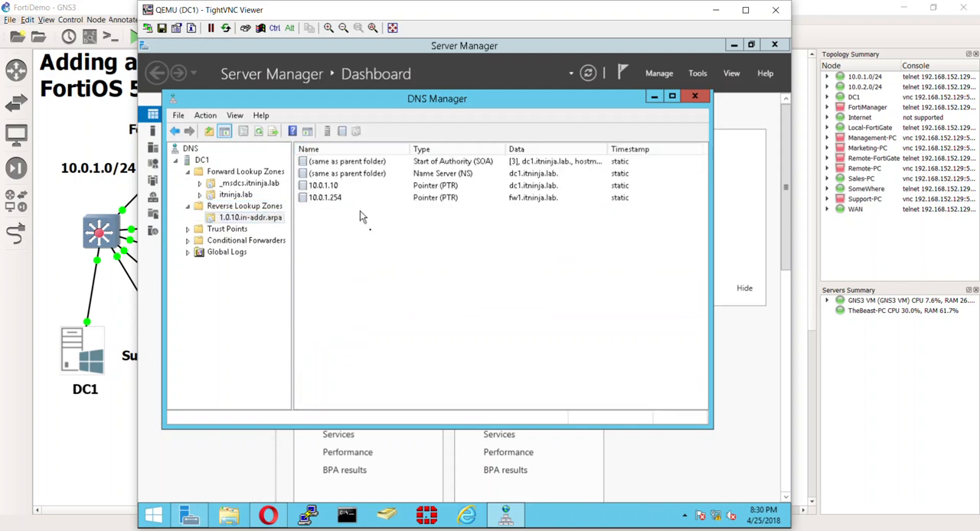
left_click(370, 189)
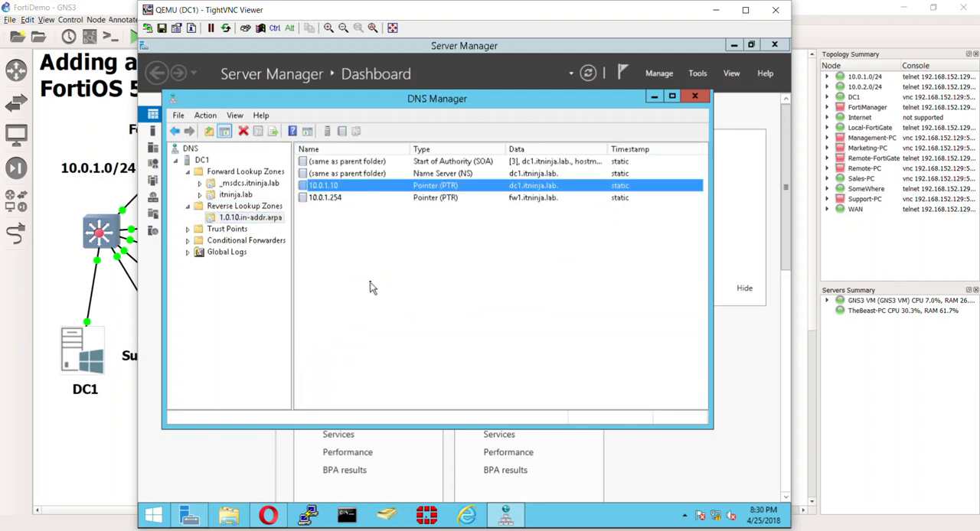
left_click(375, 262)
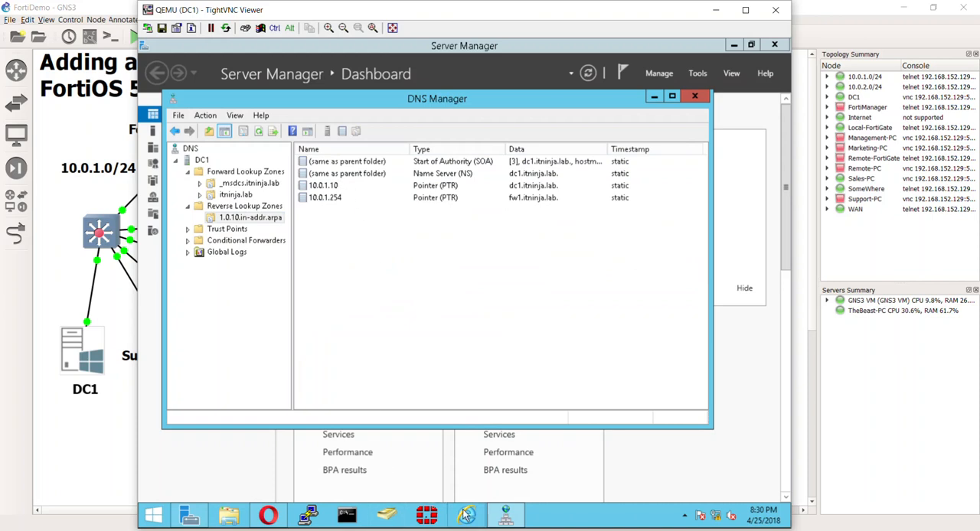
Look up 10.0.1.10 with nslookup in a Command Prompt, and close the prompt.
left_click(345, 507)
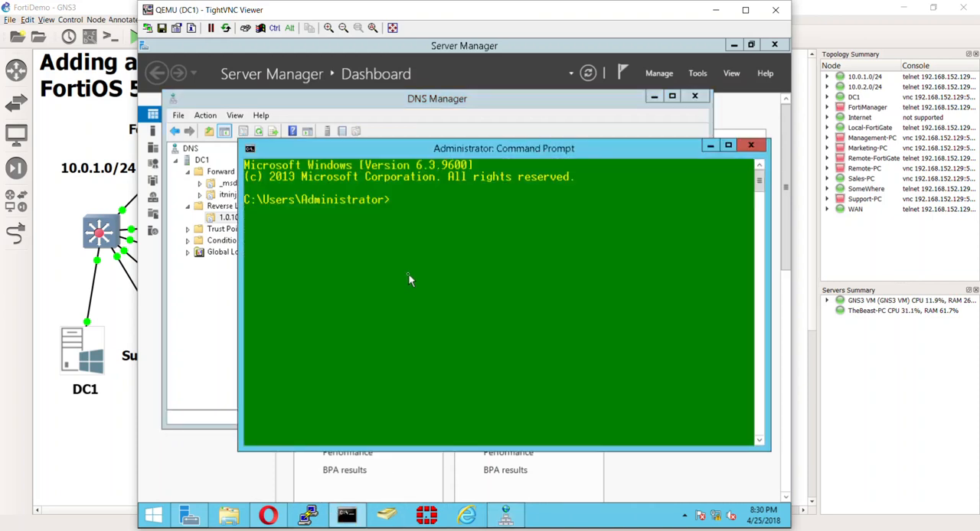
type("nslookup")
key("Return")
type("10")
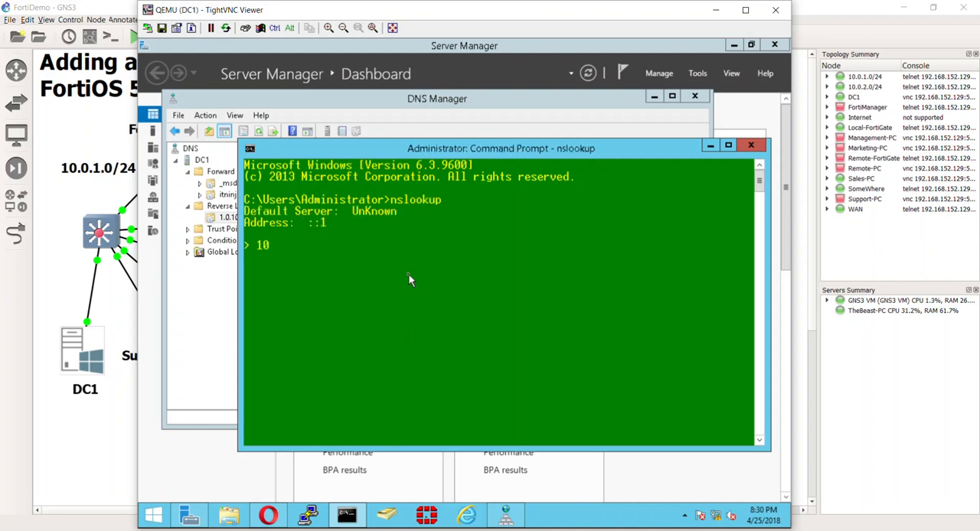
type(".0.1.10")
key("Return")
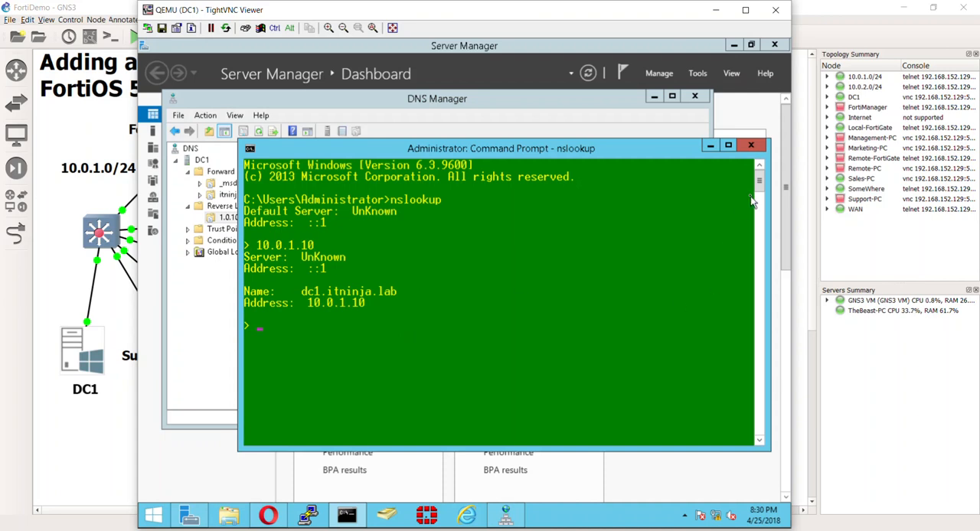
left_click(750, 144)
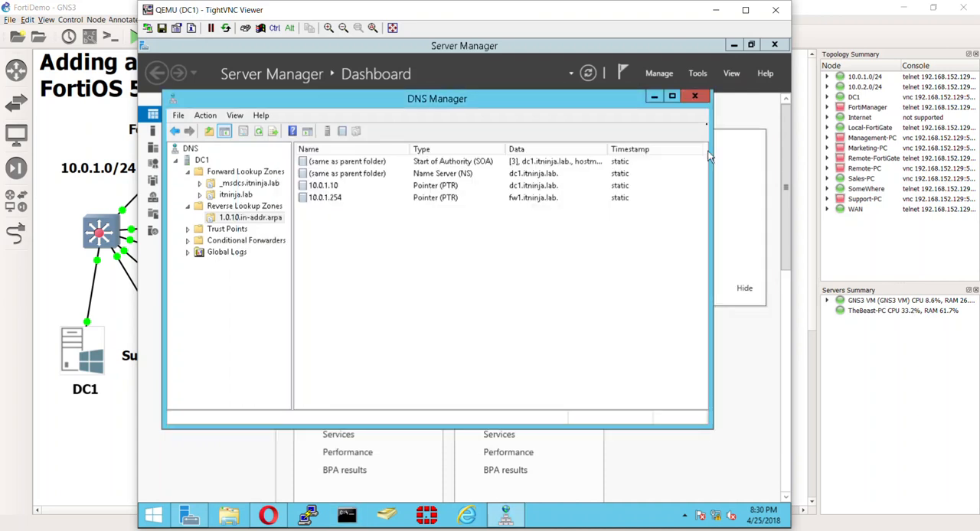
Close DNS Manager and Server Manager, and return to the maximized browser showing the FortiGate login page.
left_click(694, 96)
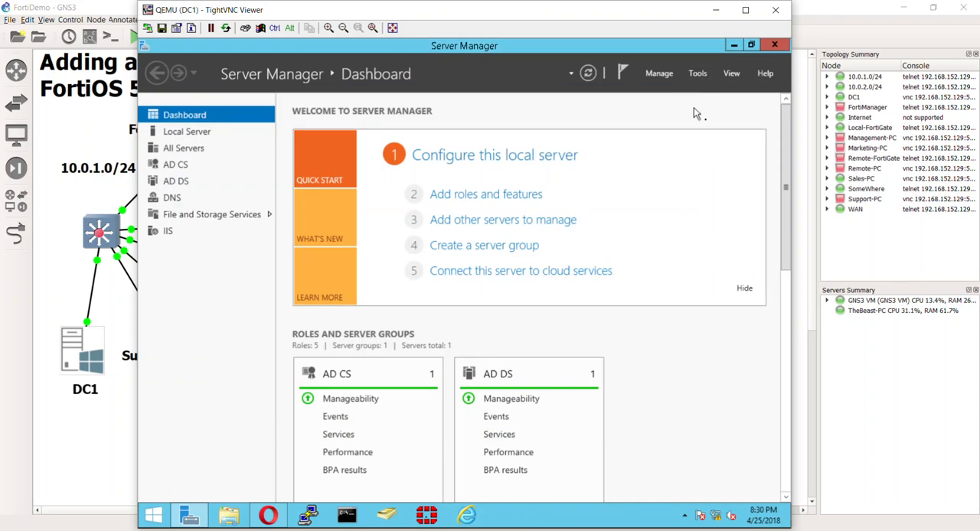
left_click(772, 46)
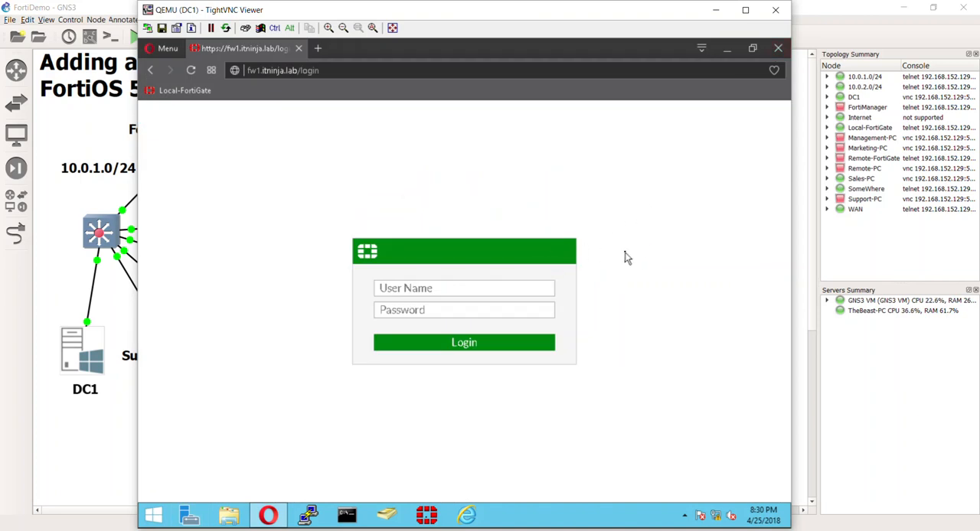
left_click_drag(498, 39, 519, 14)
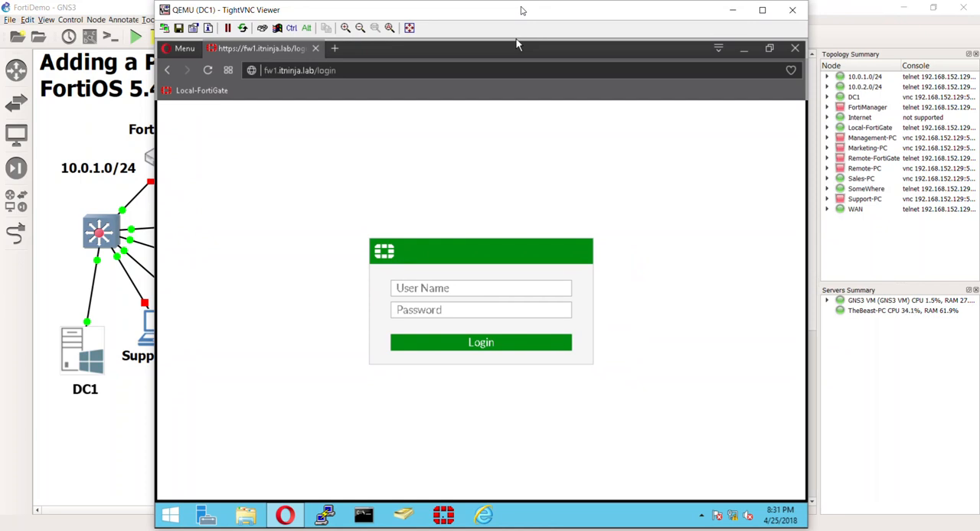
left_click_drag(517, 44, 492, 98)
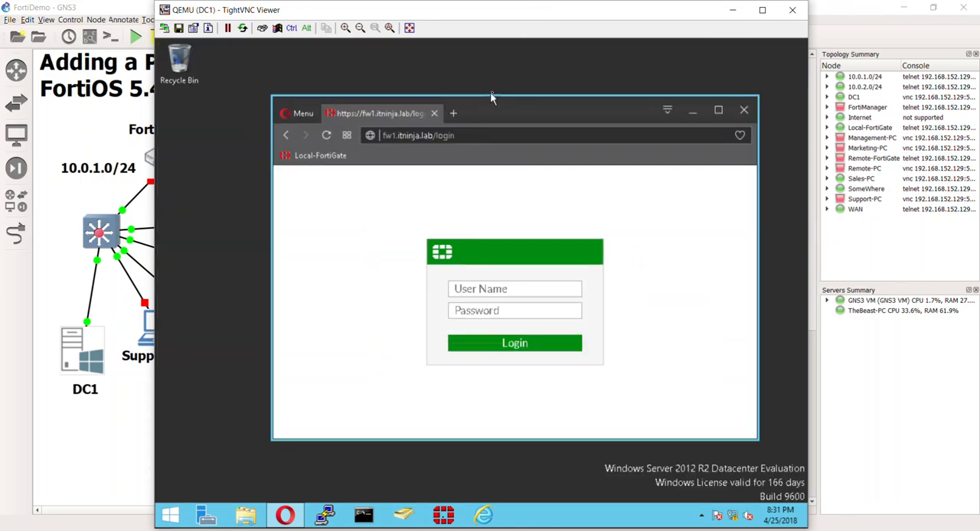
double_click(481, 109)
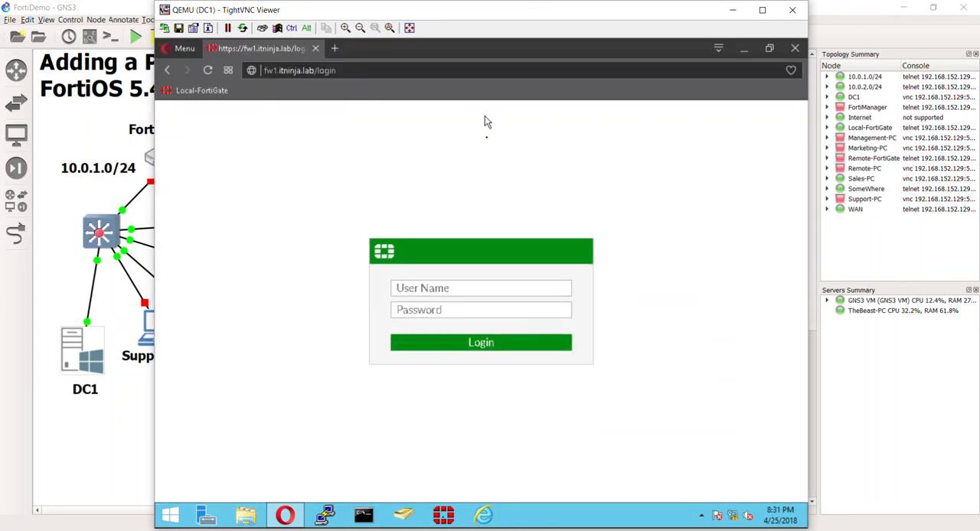
Log in to the FortiGate with the user name admin.
left_click(497, 290)
type("ad")
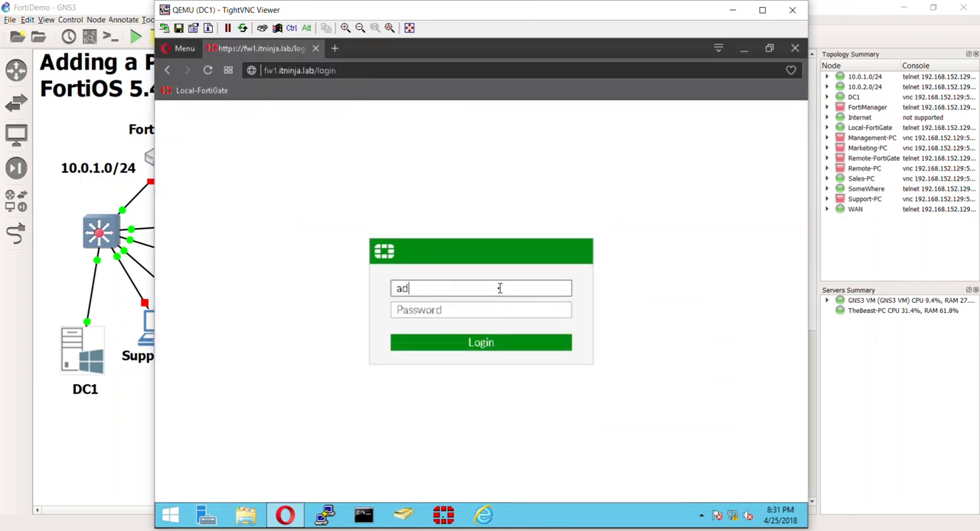
type("min")
key("Return")
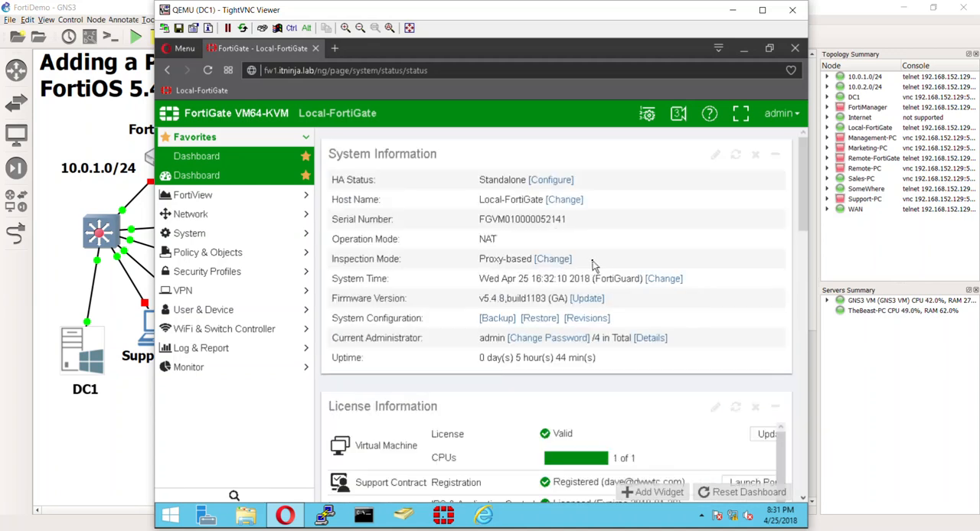
Start a CA certificate import in the FortiGate's system certificates, with Local PC as the source, and open the file chooser.
left_click(232, 233)
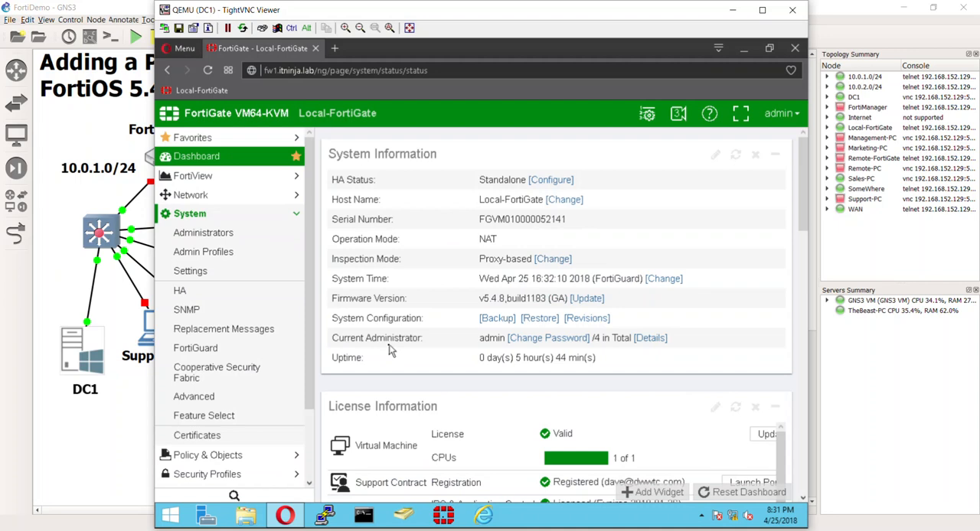
left_click(253, 435)
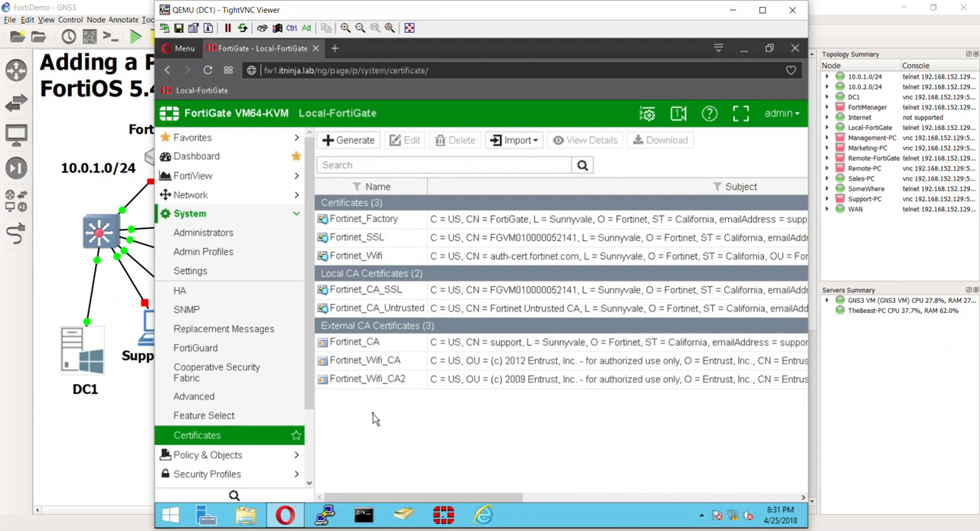
left_click(531, 142)
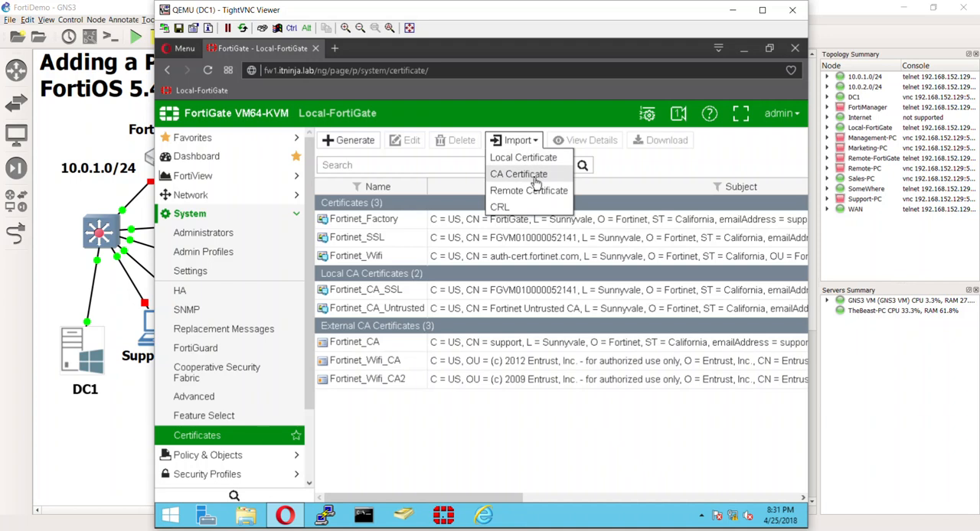
left_click(533, 174)
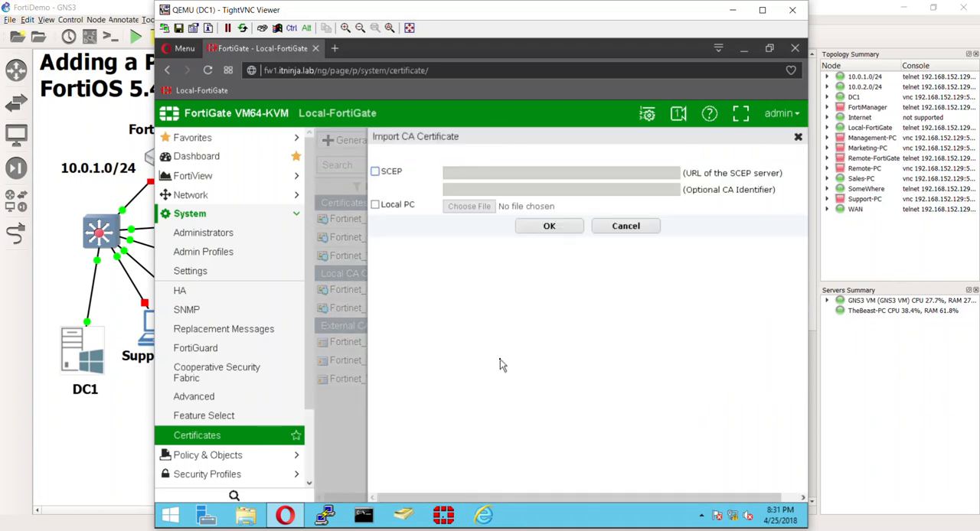
left_click(405, 207)
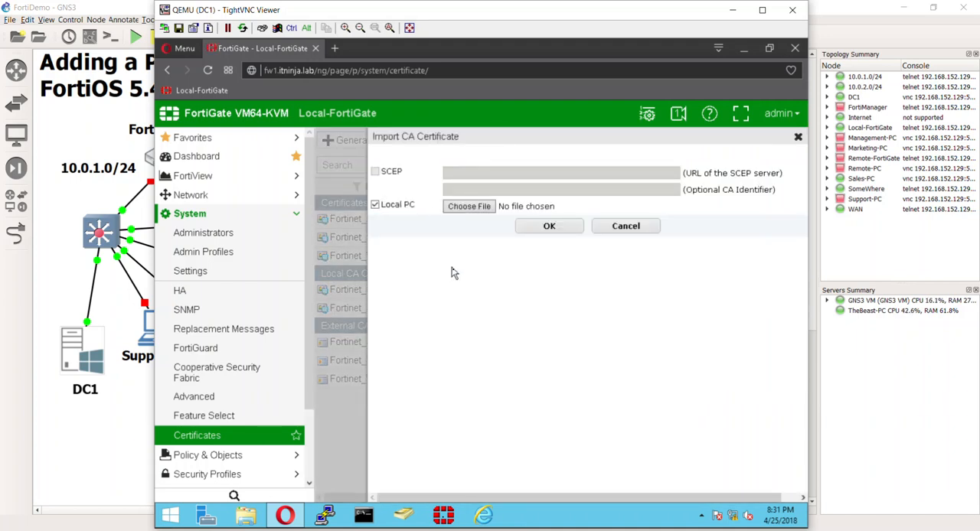
left_click(475, 208)
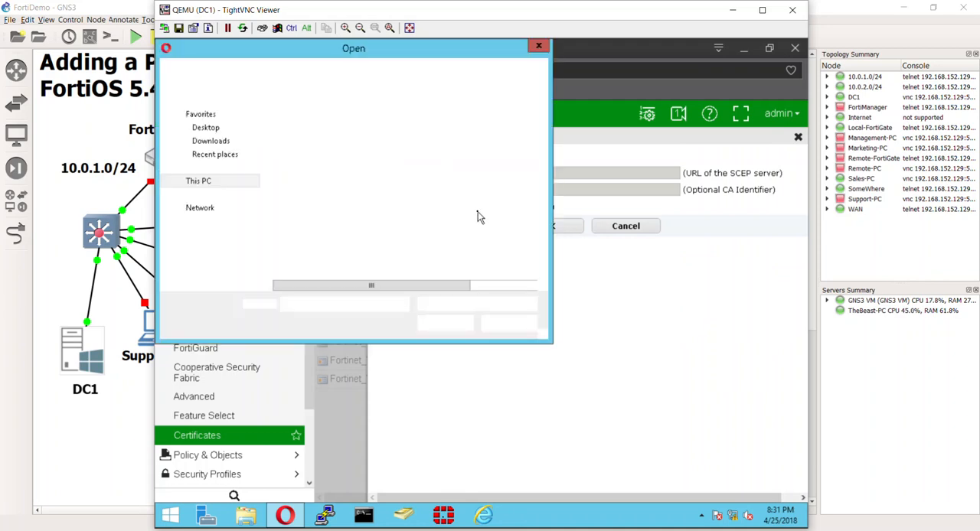
Browse the file chooser to the network location \\dc1 and open its CertEnroll folder.
left_click(187, 208)
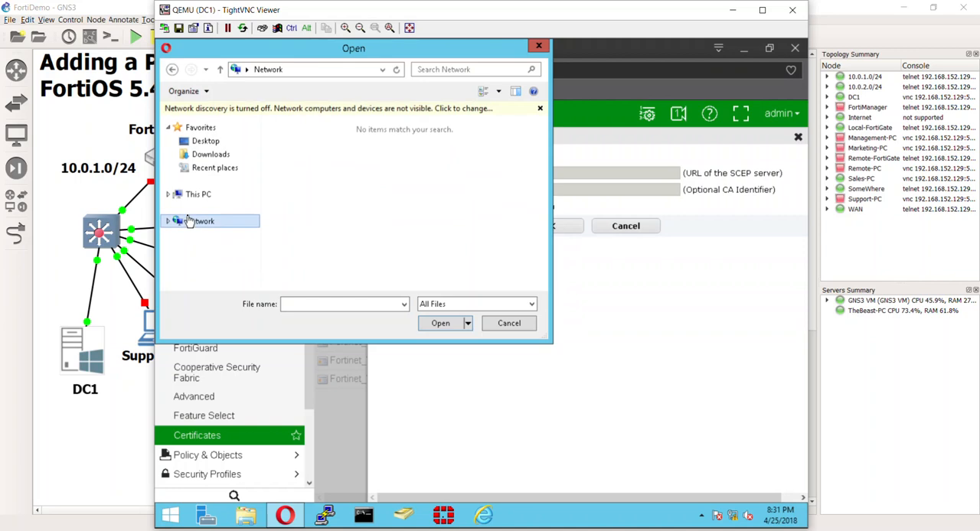
left_click(282, 109)
left_click(372, 121)
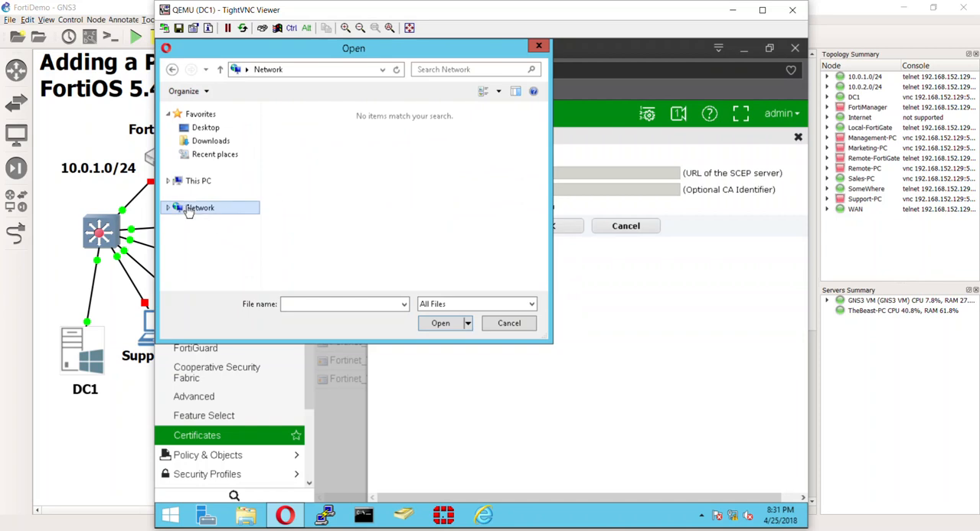
left_click(320, 72)
left_click(329, 70)
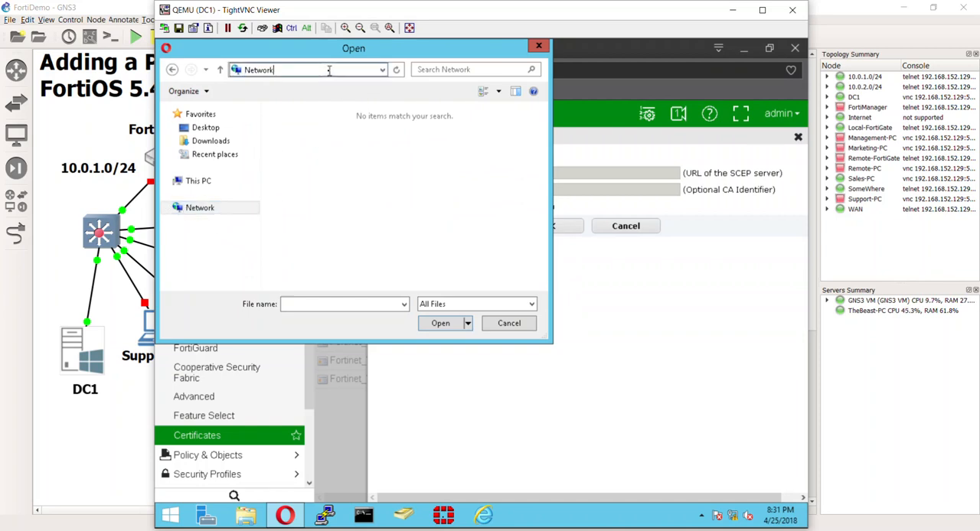
double_click(329, 70)
type("\\\\dc1")
key("Return")
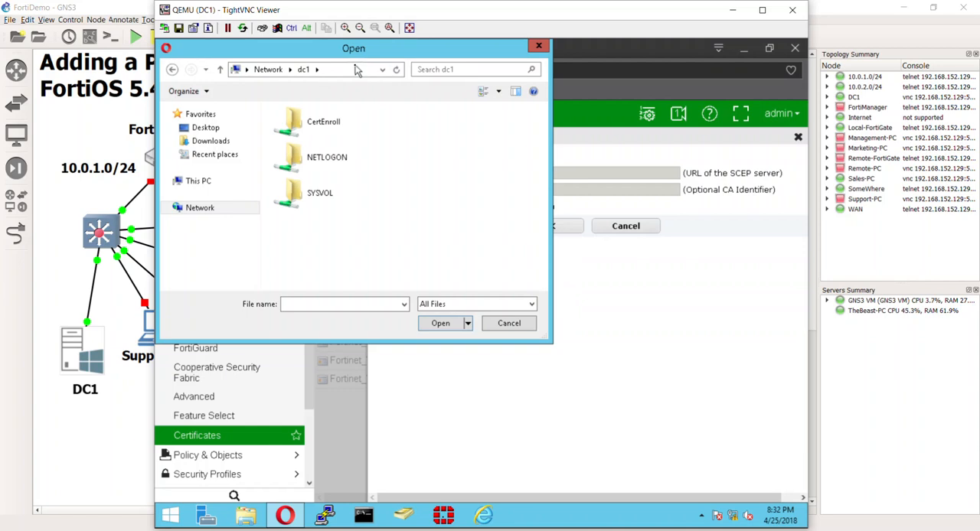
left_click(327, 118)
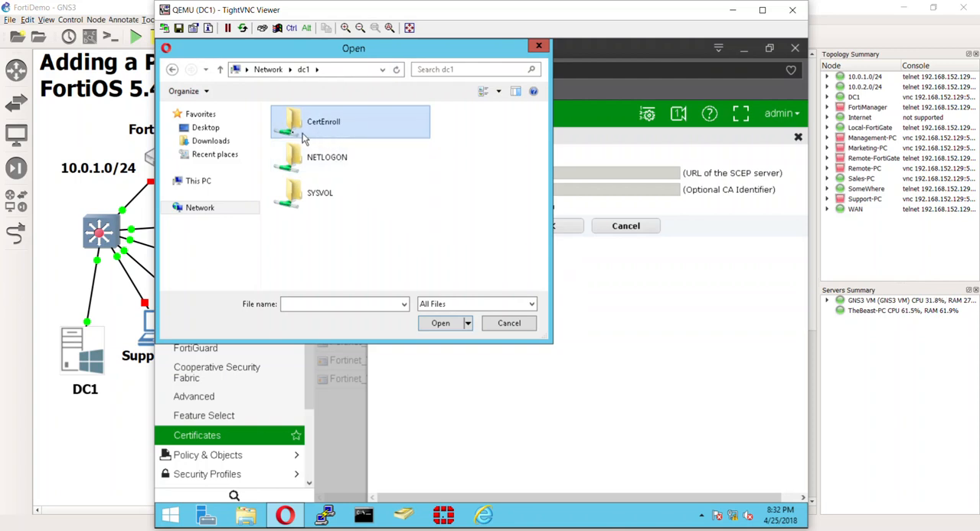
double_click(354, 127)
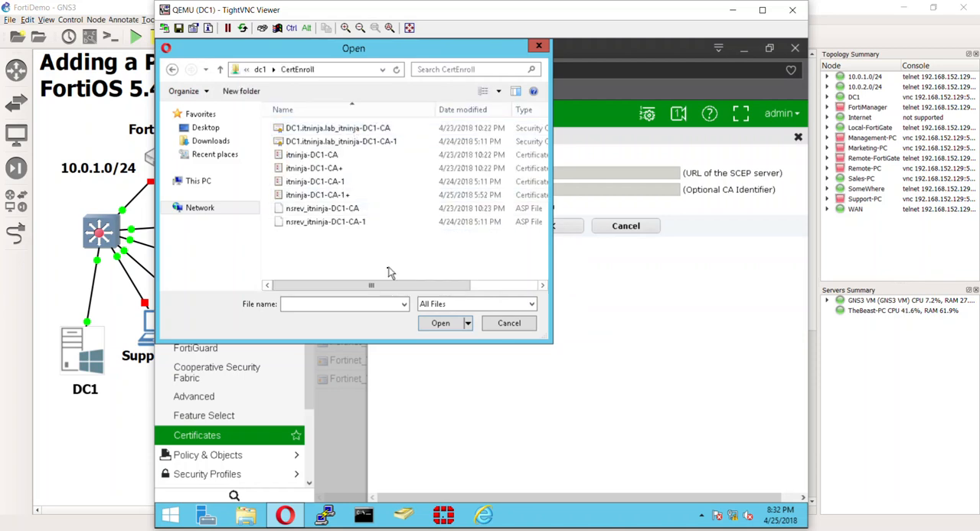
Import the security certificate DC1.itninja.lab_itninja-DC1-CA from the CertEnroll folder as a CA certificate.
left_click_drag(389, 285, 367, 258)
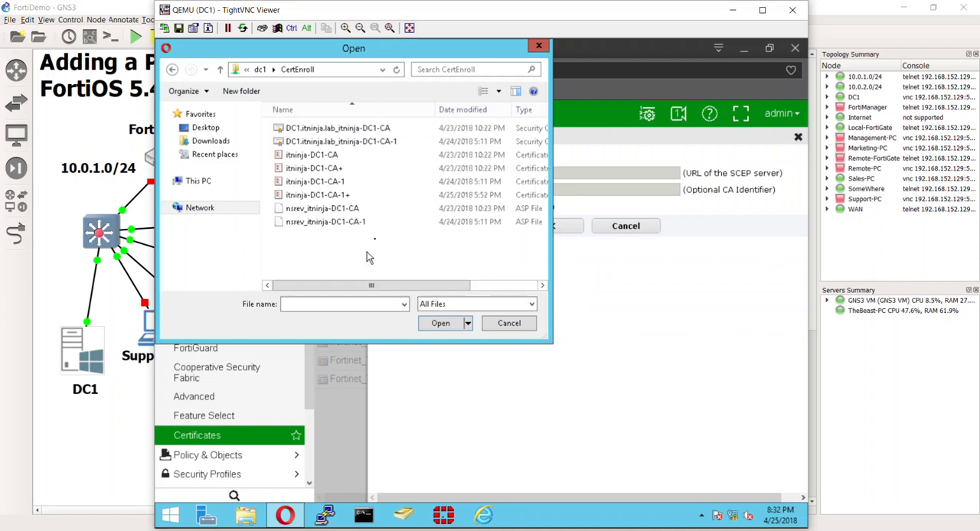
left_click(421, 133)
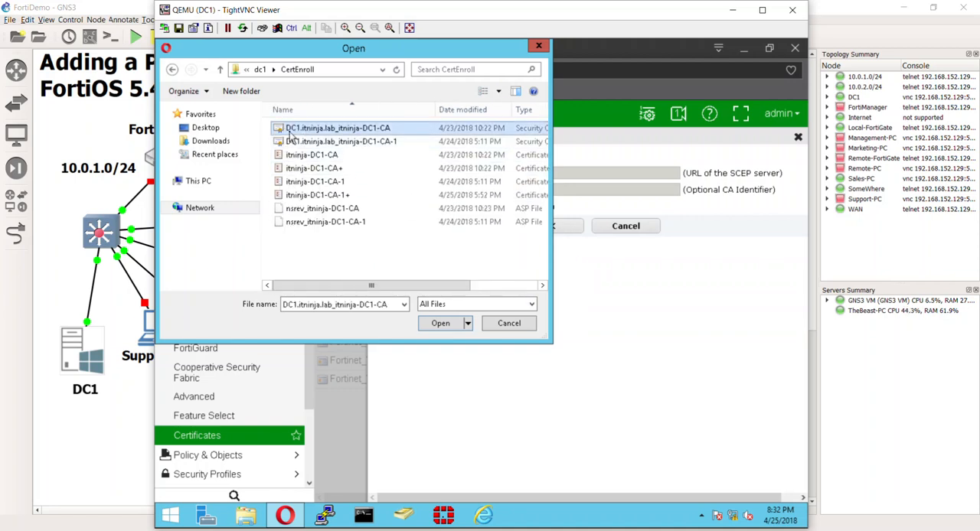
double_click(388, 136)
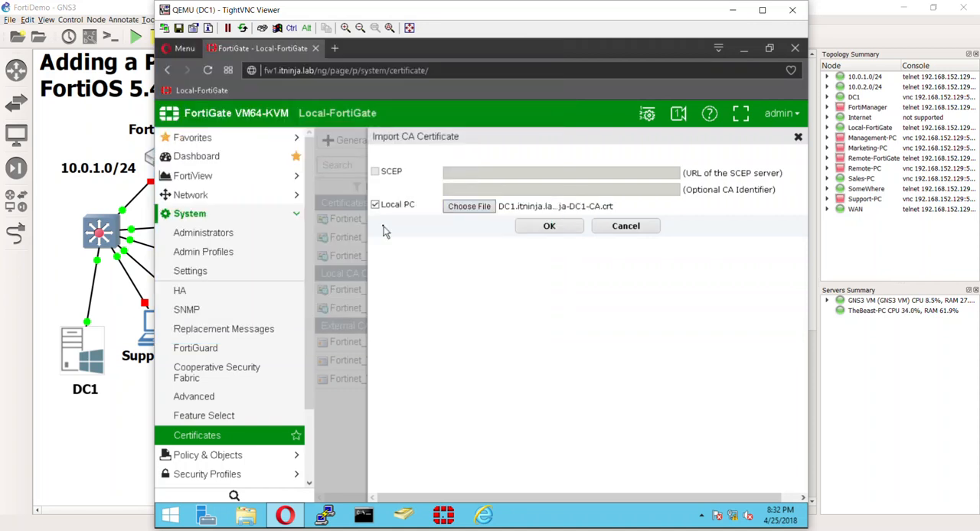
left_click(537, 228)
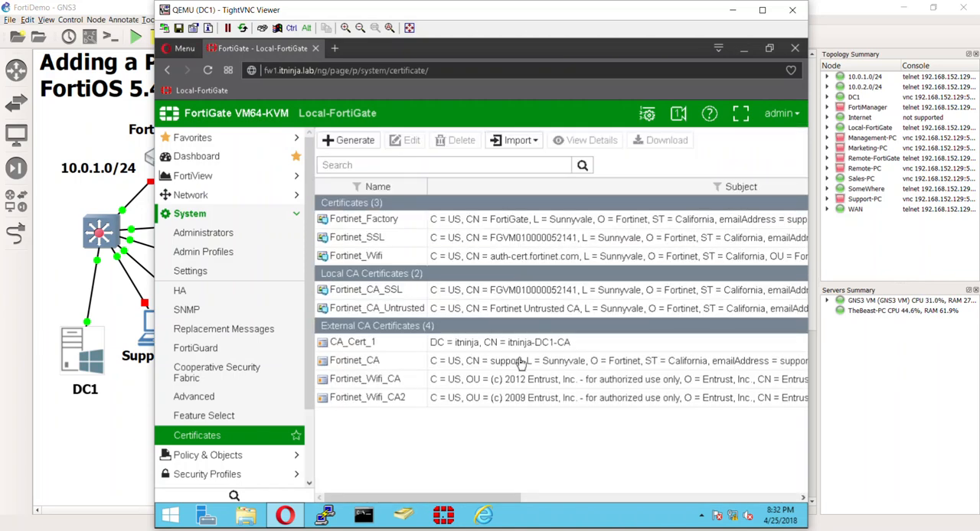
Check the details of the external CA certificate with subject itninja-DC1-CA, and delete that certificate.
left_click(515, 342)
left_click_drag(498, 498, 786, 488)
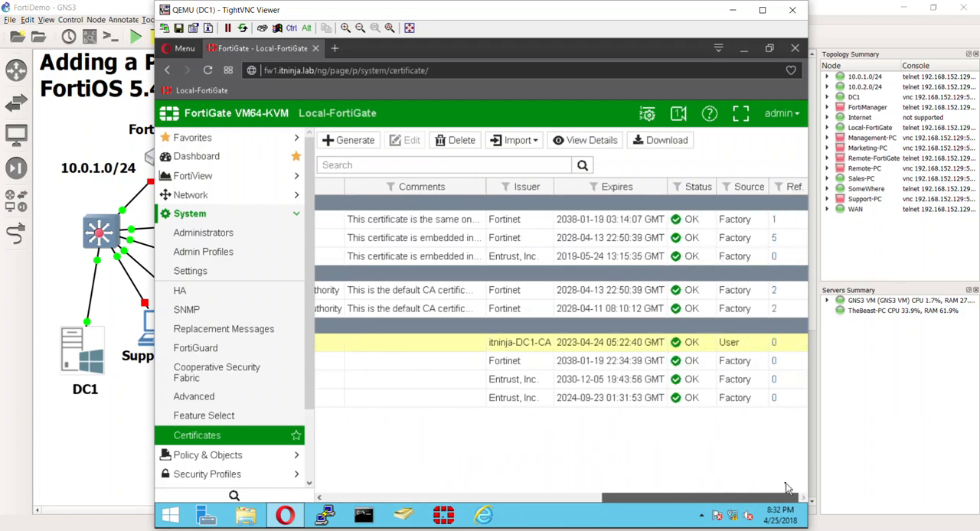
left_click_drag(773, 488, 417, 485)
left_click_drag(511, 481, 406, 481)
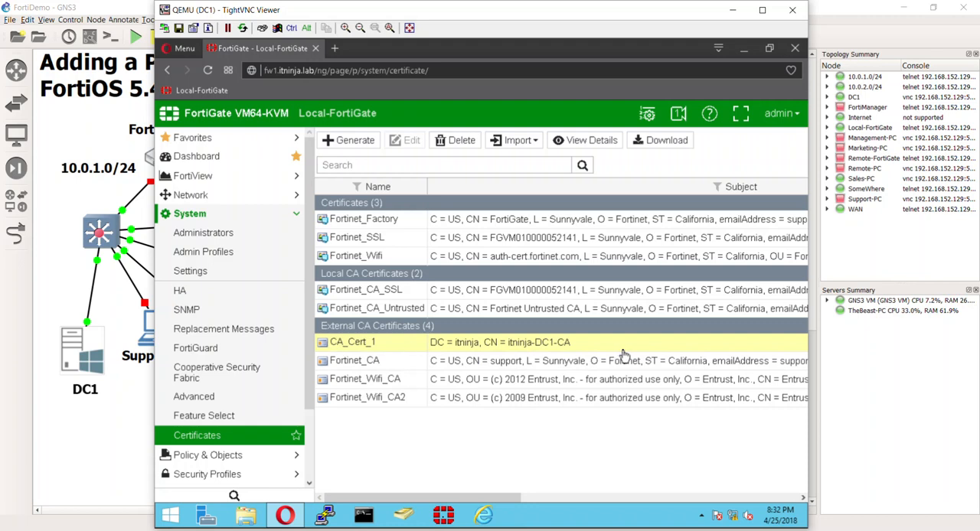
right_click(567, 344)
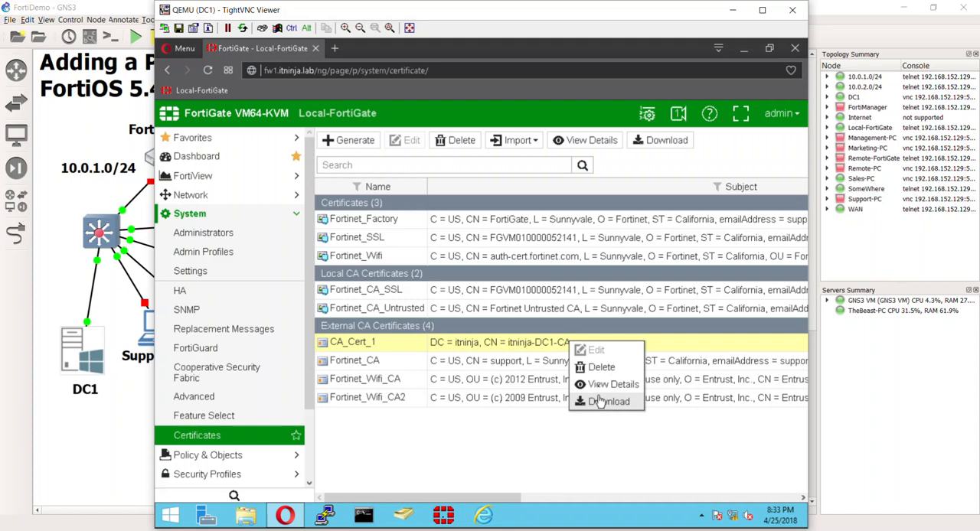
left_click(600, 368)
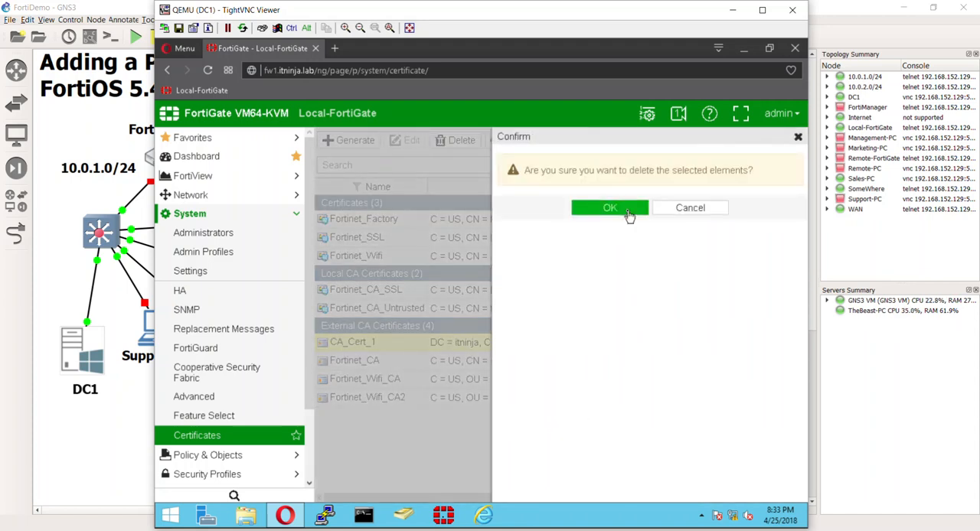
left_click(634, 212)
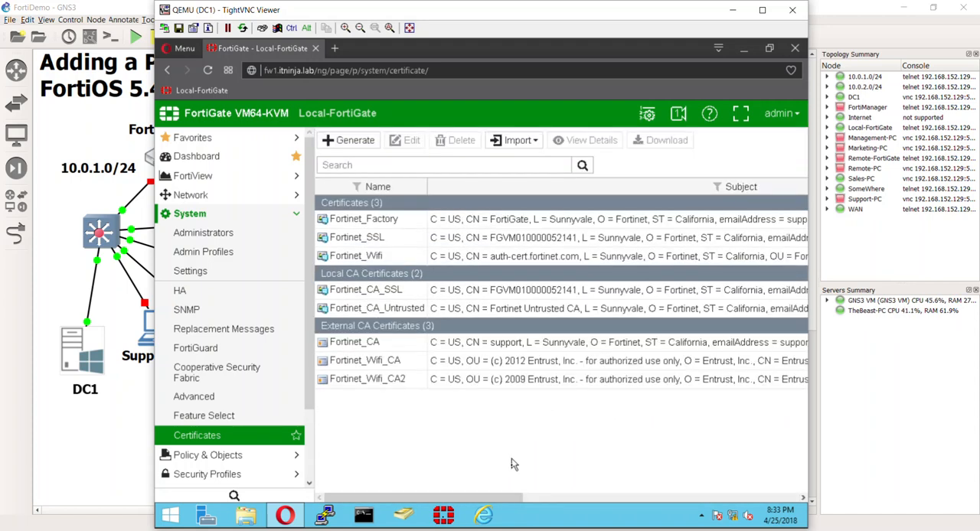
Import a CA certificate from Local PC, sorting CertEnroll by date modified and choosing DC1.itninja.lab_itninja-DC1-CA-1.
left_click_drag(503, 498, 429, 494)
left_click(507, 144)
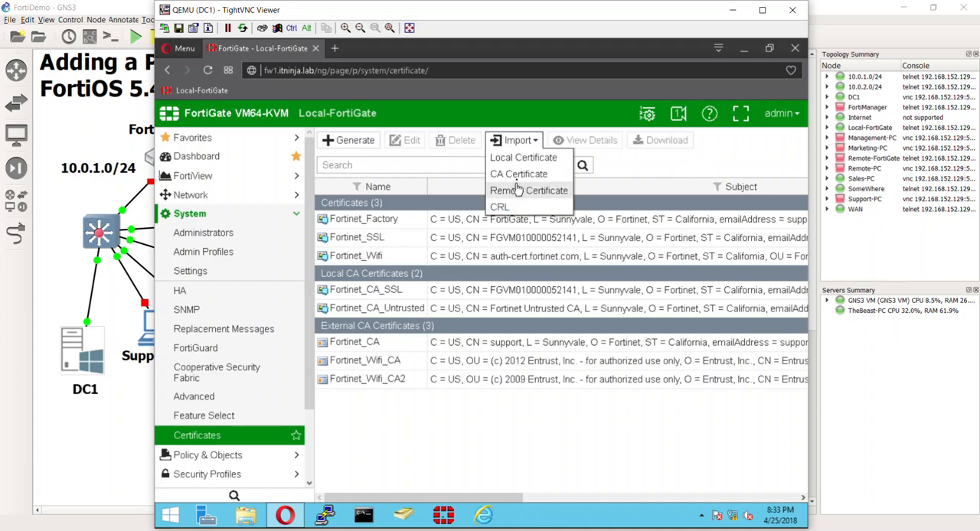
left_click(520, 174)
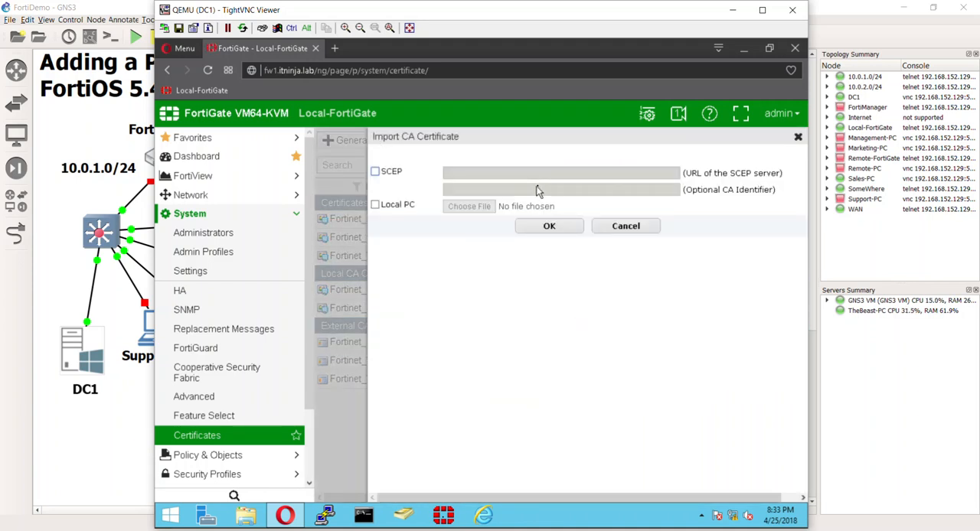
left_click(404, 207)
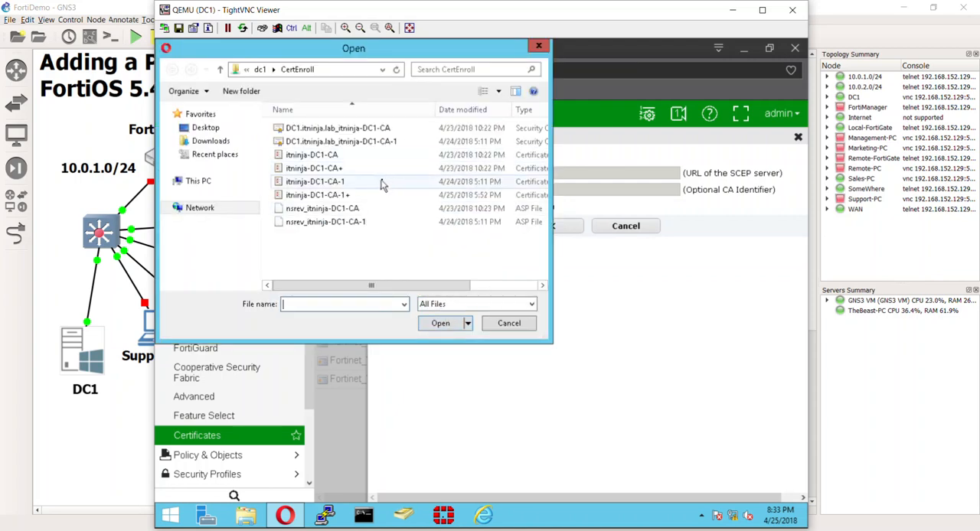
left_click(468, 111)
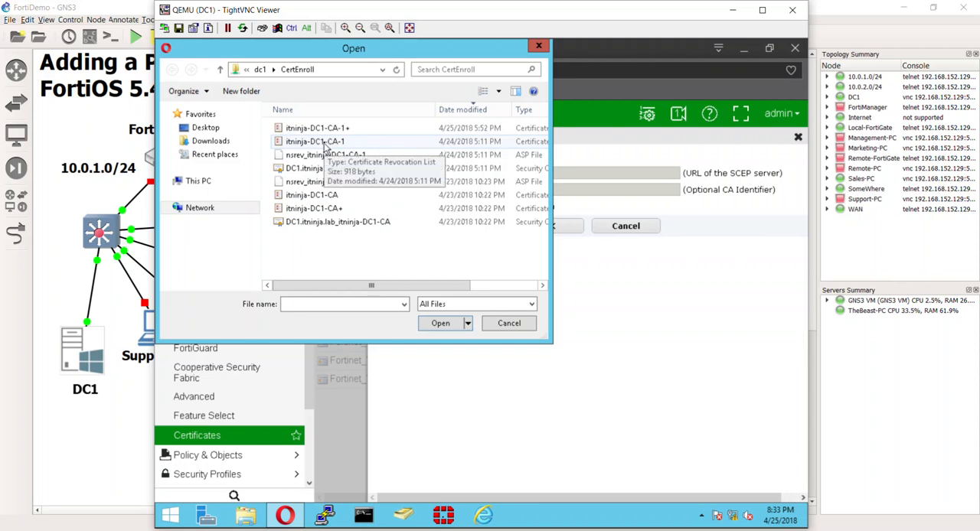
double_click(323, 172)
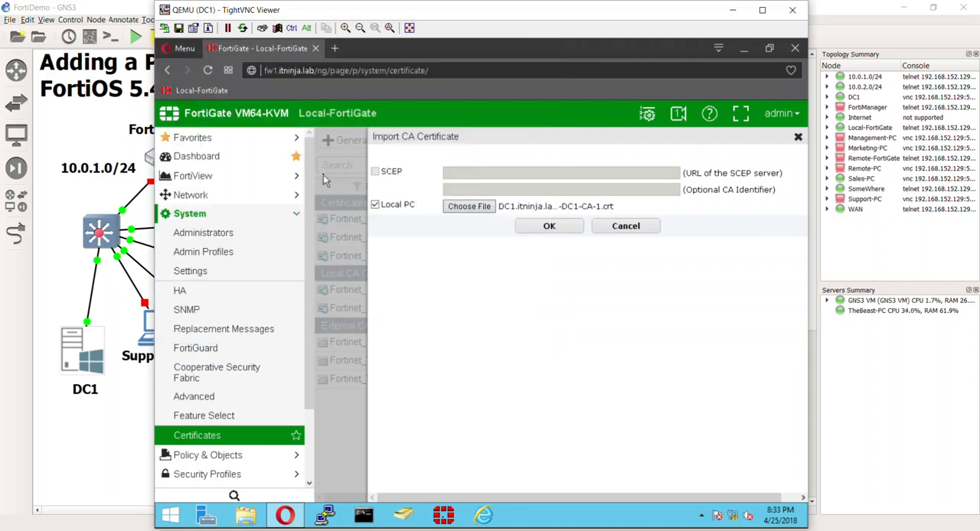
left_click(552, 227)
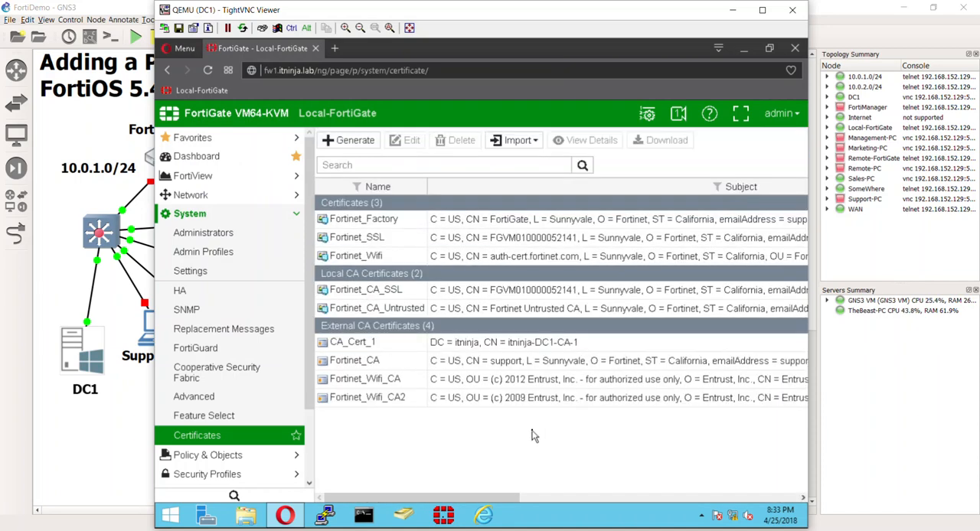
Import the revocation list itninja-DC1-CA-1.crl as a CRL from Local PC, and check its issuer and status.
left_click_drag(499, 499, 411, 450)
left_click(514, 140)
left_click(499, 207)
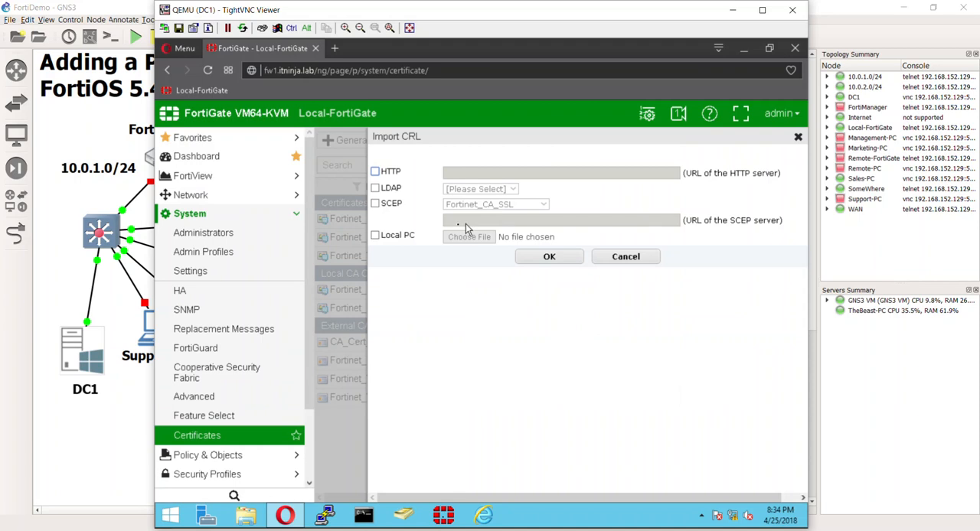
left_click(375, 235)
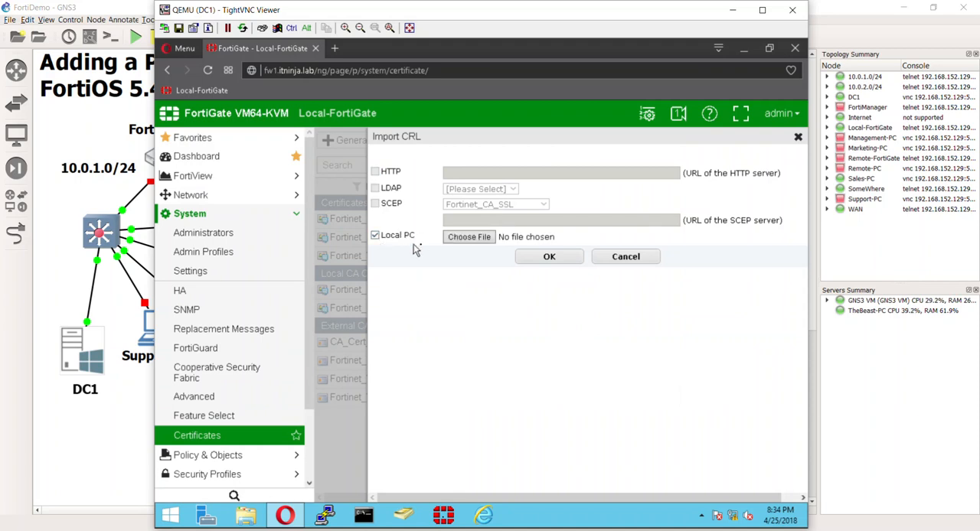
left_click(457, 243)
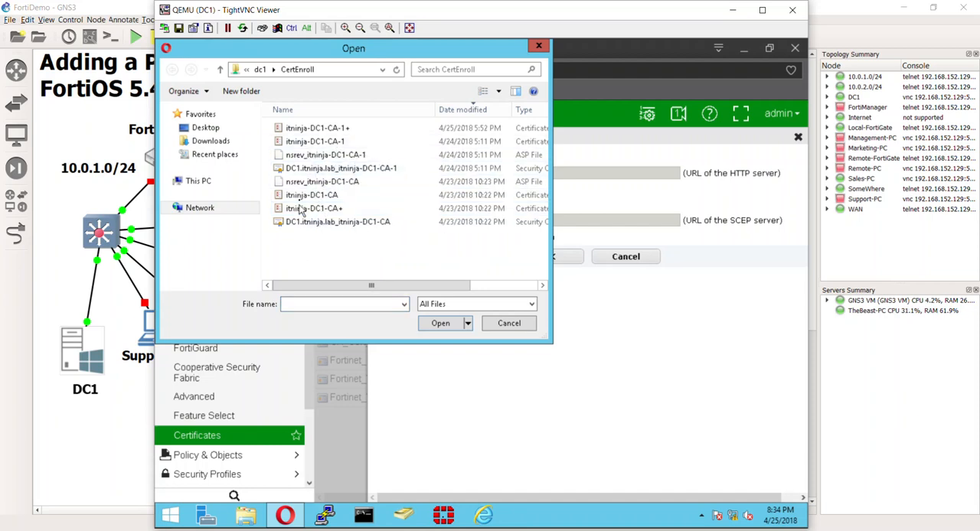
double_click(331, 144)
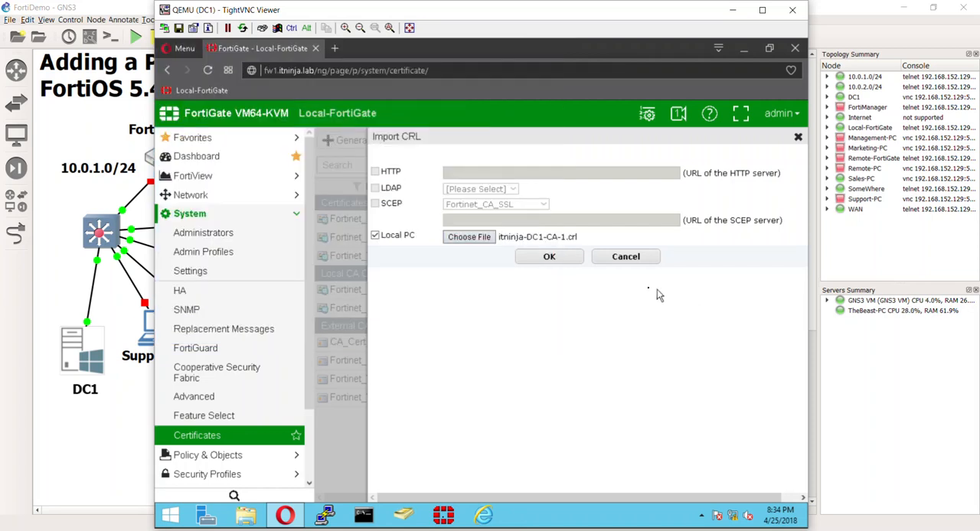
left_click(571, 257)
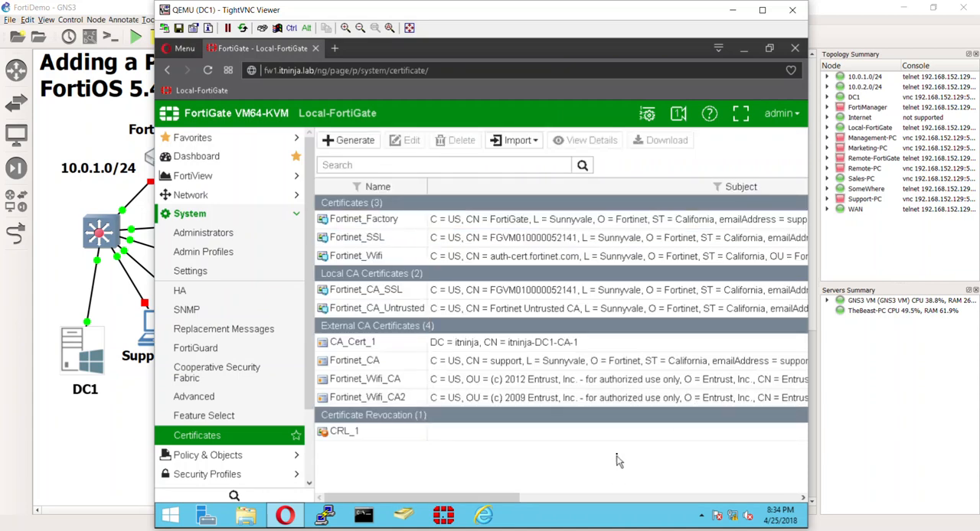
left_click_drag(504, 494, 801, 498)
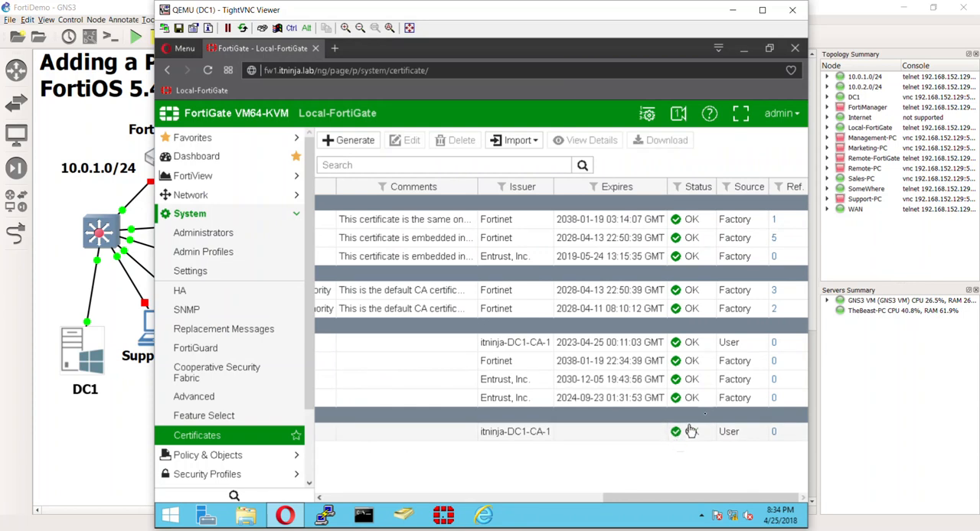
left_click_drag(697, 498, 539, 495)
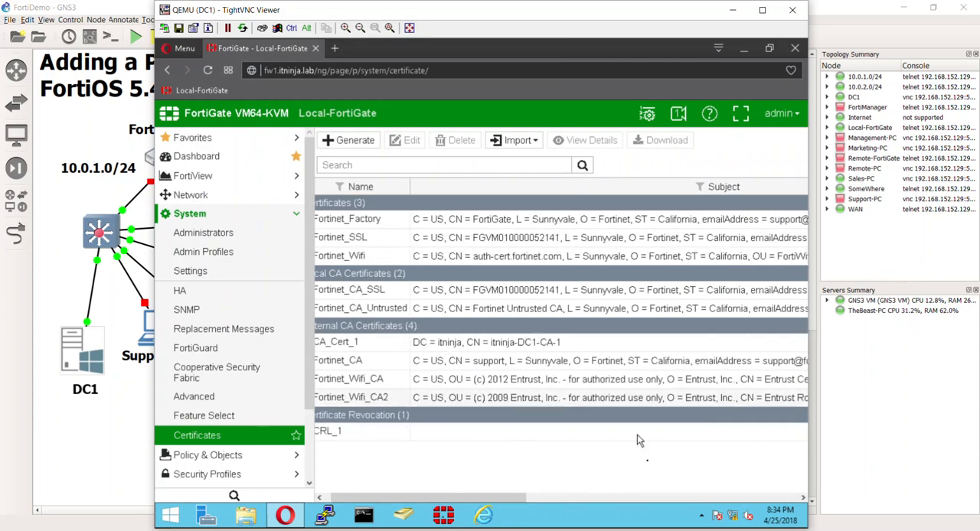
left_click_drag(501, 497, 414, 494)
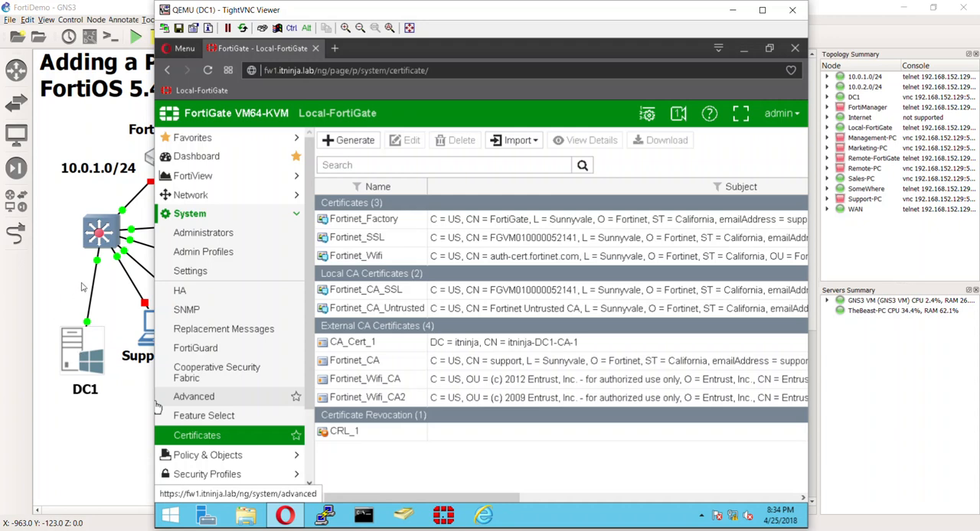
Import the second revocation list, itninja-DC1-CA-1+.crl, as a CRL from Local PC, and review the certificate list.
left_click(383, 347)
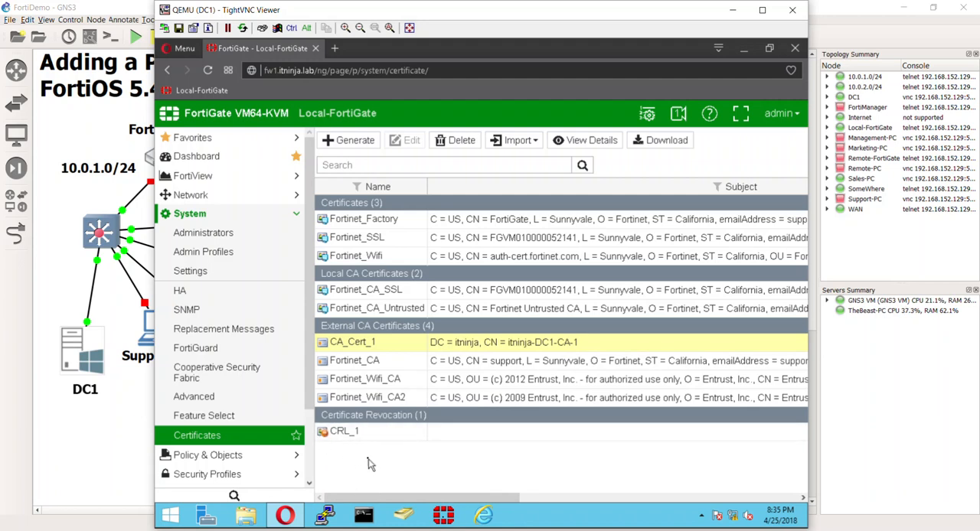
left_click(517, 140)
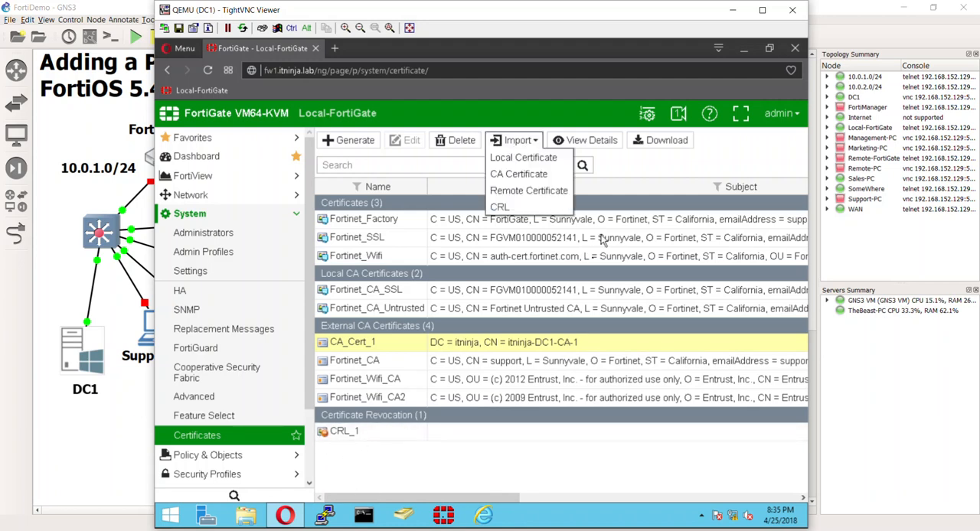
left_click(504, 206)
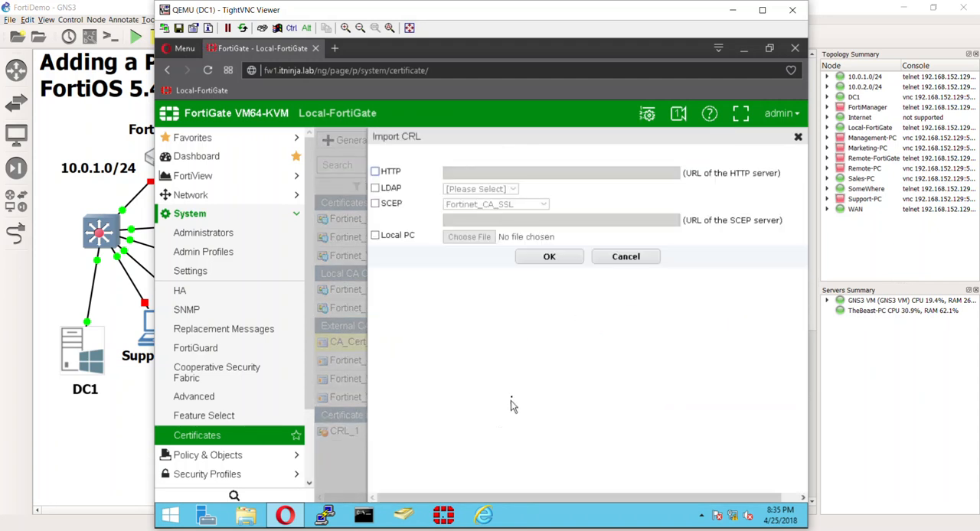
left_click(376, 235)
left_click(484, 239)
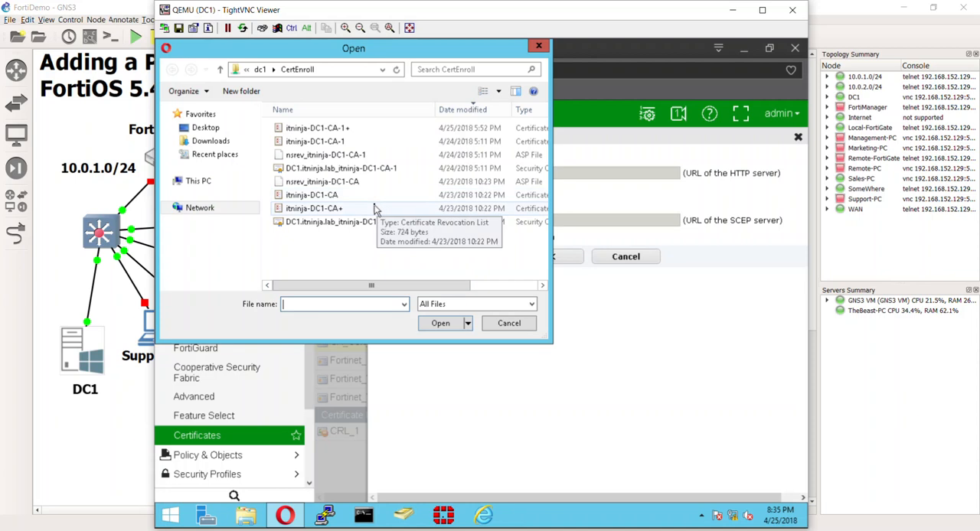
double_click(367, 128)
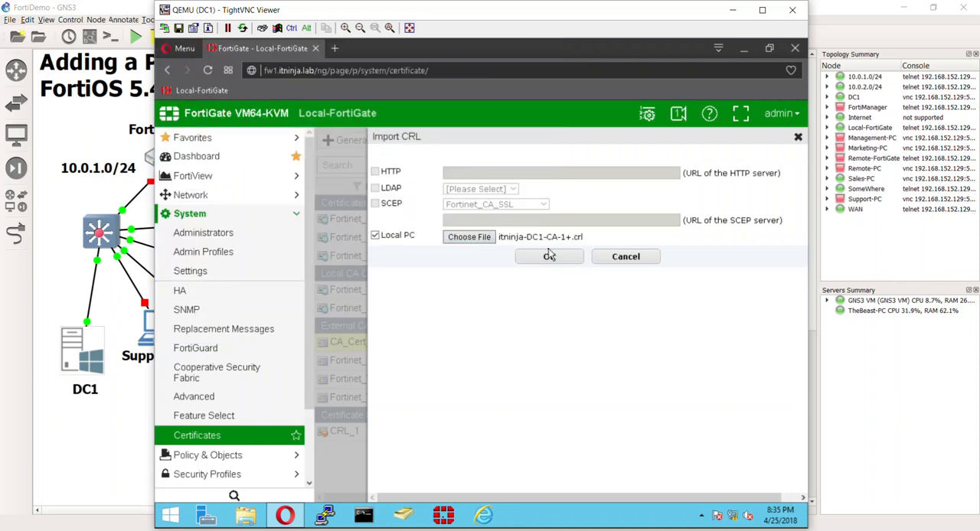
left_click(573, 255)
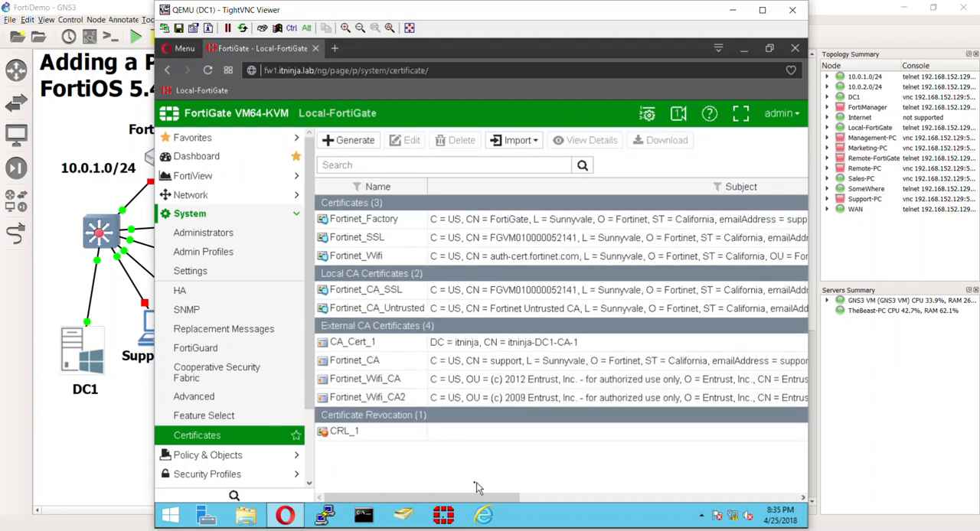
left_click(567, 496)
left_click_drag(563, 496, 261, 485)
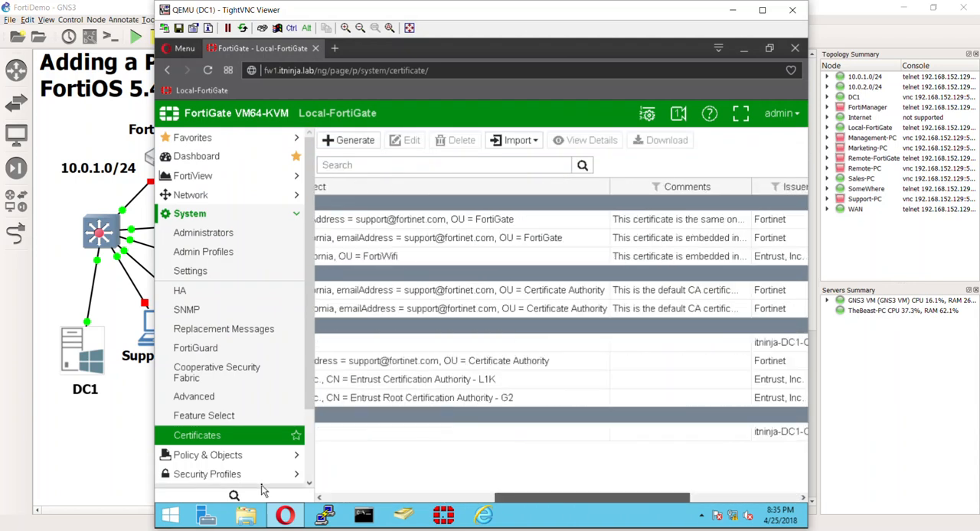
left_click(368, 498)
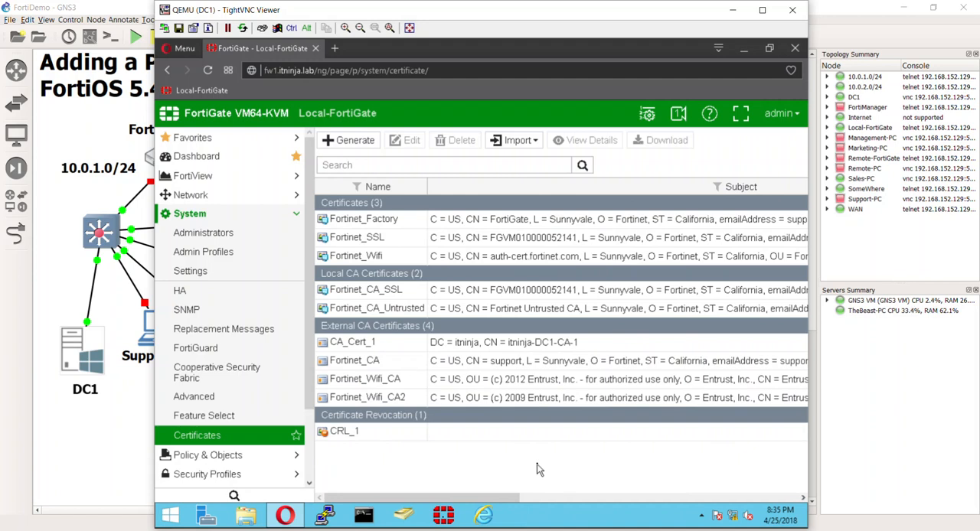
Close the FortiGate page, the browser and the DC1 remote viewer to return to the GNS3 topology.
left_click(314, 49)
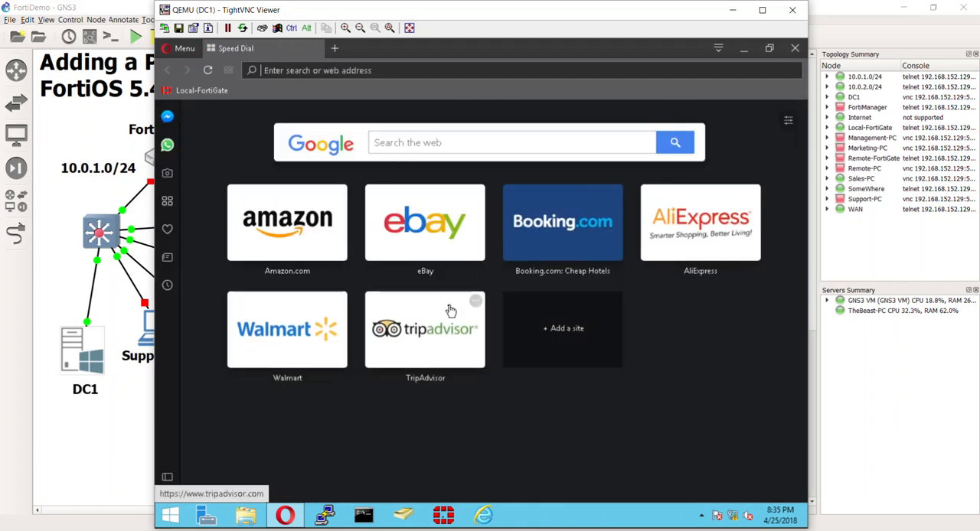
left_click(794, 49)
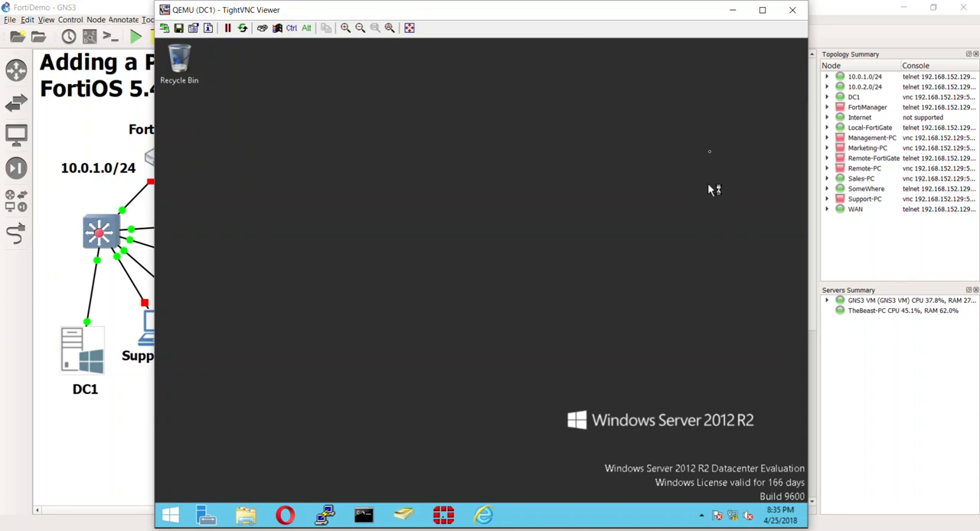
left_click(790, 10)
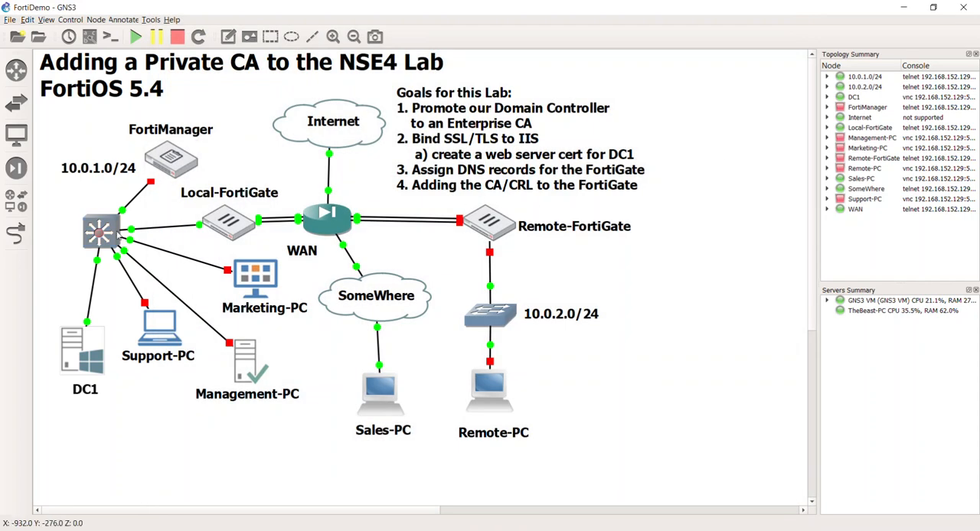